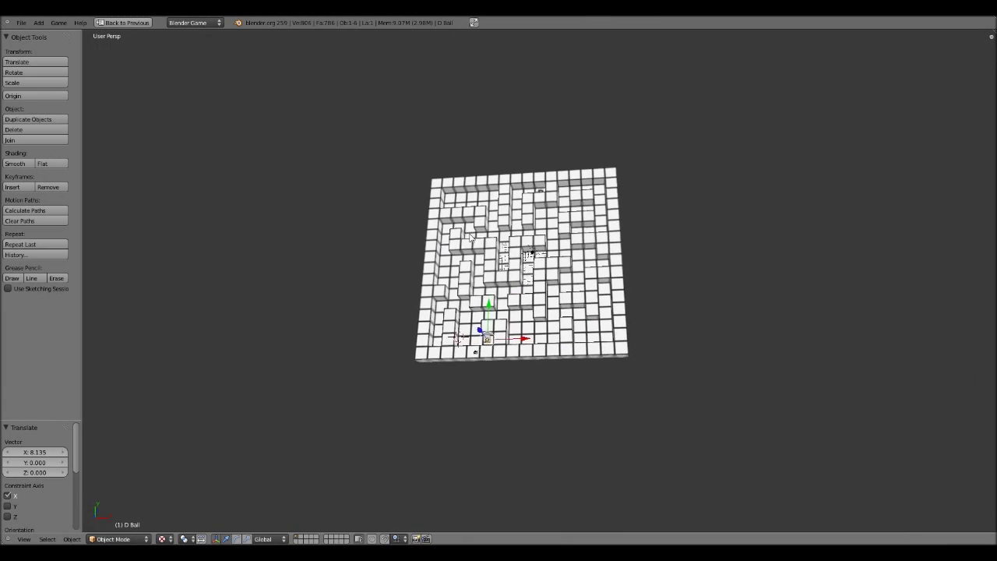
Step: Examine the maze layout and the ball's starting area from several distances and angles
{"action": "scroll", "coordinate": [481, 260], "scroll_direction": "up", "scroll_amount": 5}
{"action": "scroll", "coordinate": [481, 260], "scroll_direction": "down", "scroll_amount": 6}
{"action": "mouse_move", "coordinate": [545, 302]}
{"action": "middle_mouse_down", "text": "shift"}
{"action": "mouse_move", "coordinate": [597, 273]}
{"action": "mouse_move", "coordinate": [529, 309]}
{"action": "mouse_move", "coordinate": [543, 292]}
{"action": "middle_mouse_up", "text": "shift"}
{"action": "scroll", "coordinate": [543, 292], "scroll_direction": "up", "scroll_amount": 6}
{"action": "scroll", "coordinate": [542, 291], "scroll_direction": "down", "scroll_amount": 7}
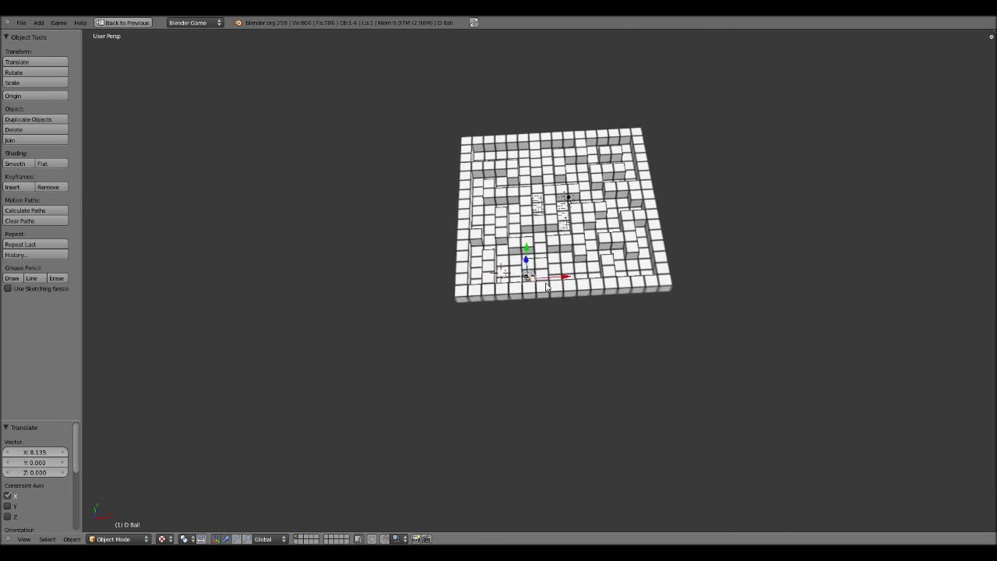
{"action": "scroll", "coordinate": [514, 311], "scroll_direction": "up", "scroll_amount": 3}
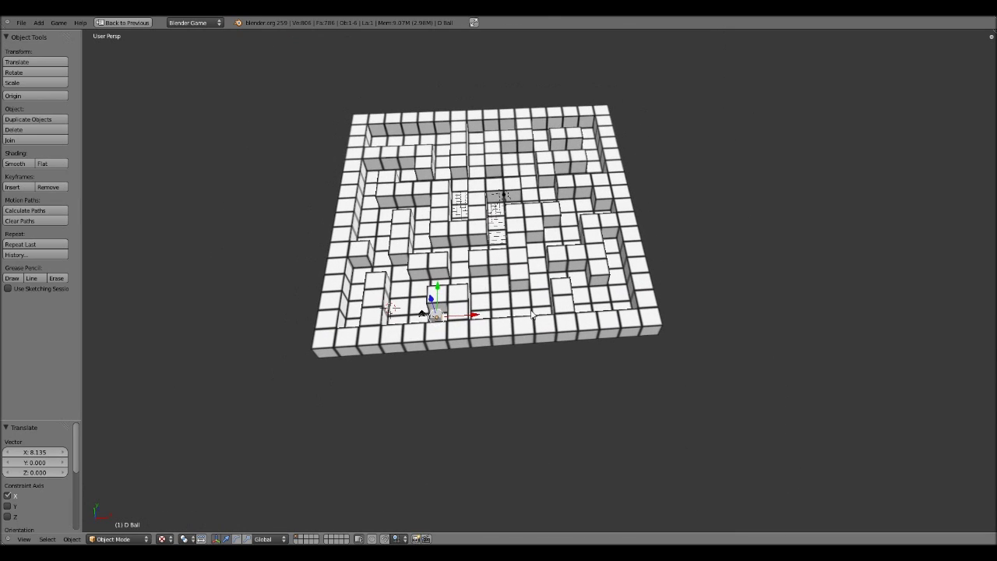
{"action": "scroll", "coordinate": [533, 314], "scroll_direction": "up", "scroll_amount": 3}
{"action": "middle_click_drag", "start_coordinate": [532, 335], "coordinate": [602, 443], "text": "shift"}
{"action": "middle_click_drag", "start_coordinate": [507, 309], "coordinate": [711, 346]}
{"action": "middle_click_drag", "start_coordinate": [567, 250], "coordinate": [570, 308], "text": "shift"}
{"action": "scroll", "coordinate": [468, 257], "scroll_direction": "up", "scroll_amount": 5}
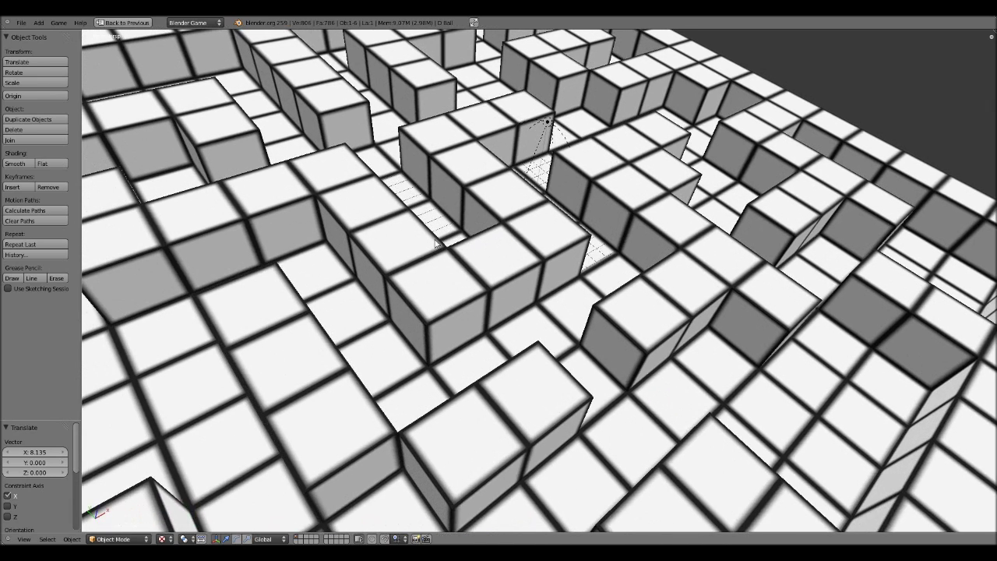
{"action": "middle_click_drag", "start_coordinate": [431, 228], "coordinate": [556, 303]}
{"action": "scroll", "coordinate": [435, 236], "scroll_direction": "down", "scroll_amount": 5}
{"action": "scroll", "coordinate": [521, 251], "scroll_direction": "down", "scroll_amount": 1}
{"action": "scroll", "coordinate": [541, 268], "scroll_direction": "up", "scroll_amount": 5}
{"action": "scroll", "coordinate": [539, 272], "scroll_direction": "down", "scroll_amount": 4}
{"action": "scroll", "coordinate": [536, 266], "scroll_direction": "up", "scroll_amount": 5}
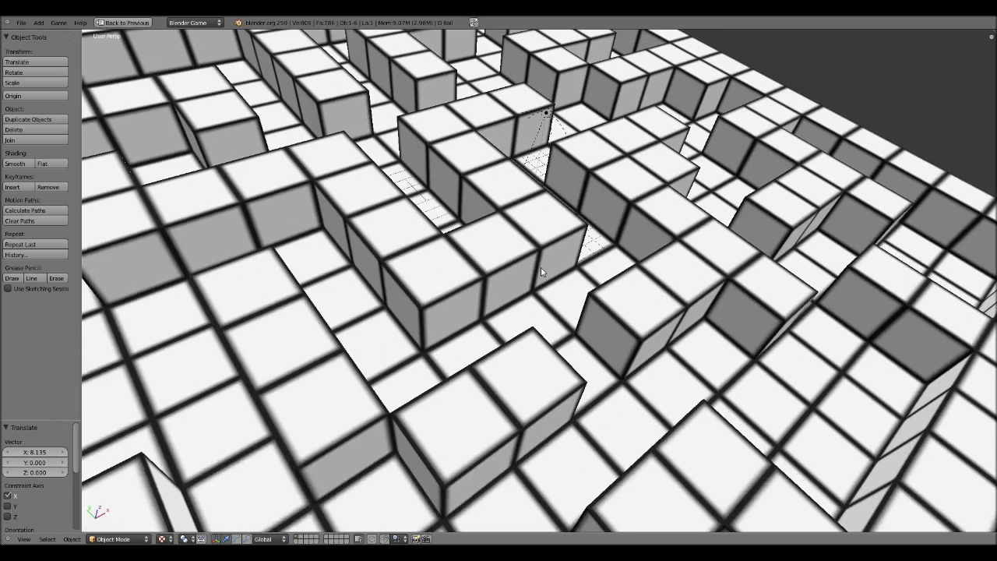
{"action": "scroll", "coordinate": [537, 266], "scroll_direction": "down", "scroll_amount": 5}
{"action": "mouse_move", "coordinate": [571, 305]}
{"action": "middle_mouse_down"}
{"action": "mouse_move", "coordinate": [554, 335]}
{"action": "mouse_move", "coordinate": [539, 333]}
{"action": "mouse_move", "coordinate": [588, 309]}
{"action": "middle_mouse_up"}
{"action": "scroll", "coordinate": [560, 317], "scroll_direction": "up", "scroll_amount": 4}
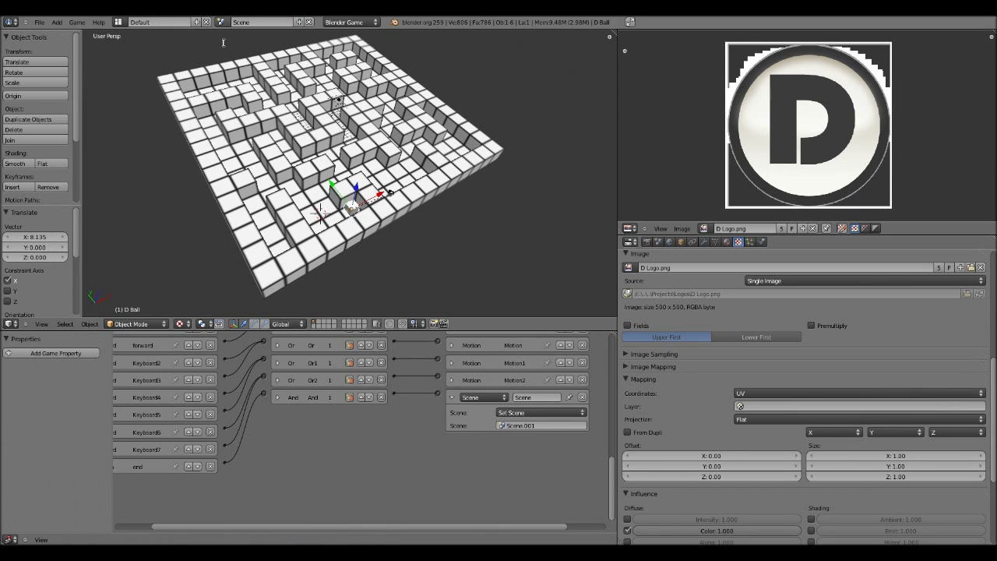
Step: Switch to Scene.001, set the viewport to wireframe and select the D Ball.001 object in the maze
{"action": "left_click", "coordinate": [222, 22]}
{"action": "left_click", "coordinate": [238, 44]}
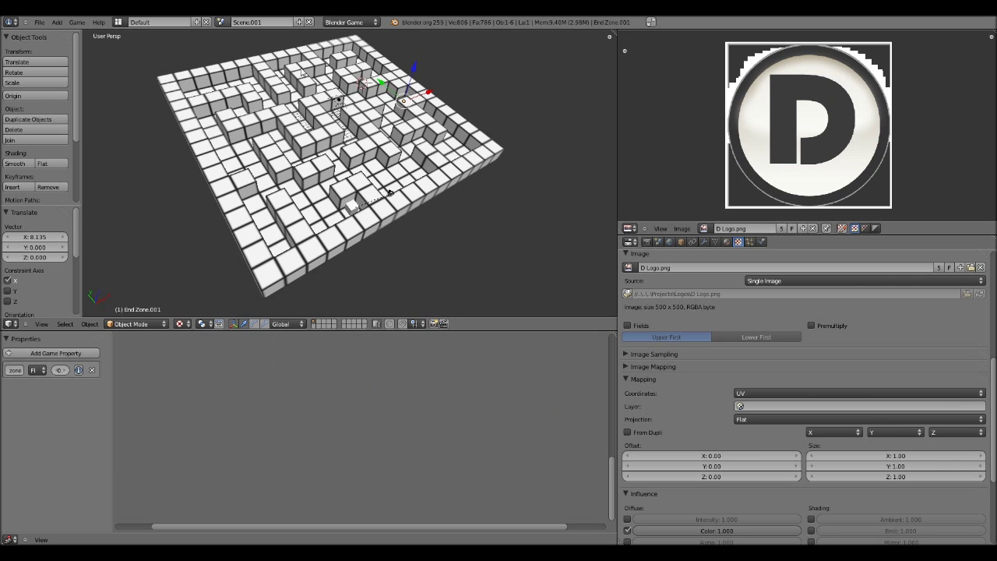
{"action": "middle_click_drag", "start_coordinate": [376, 129], "coordinate": [424, 80]}
{"action": "scroll", "coordinate": [335, 265], "scroll_direction": "up", "scroll_amount": 7}
{"action": "middle_click_drag", "start_coordinate": [308, 300], "coordinate": [345, 175], "text": "shift"}
{"action": "key", "text": "z"}
{"action": "right_click", "coordinate": [313, 200]}
{"action": "middle_click_drag", "start_coordinate": [368, 131], "coordinate": [361, 207], "text": "shift"}
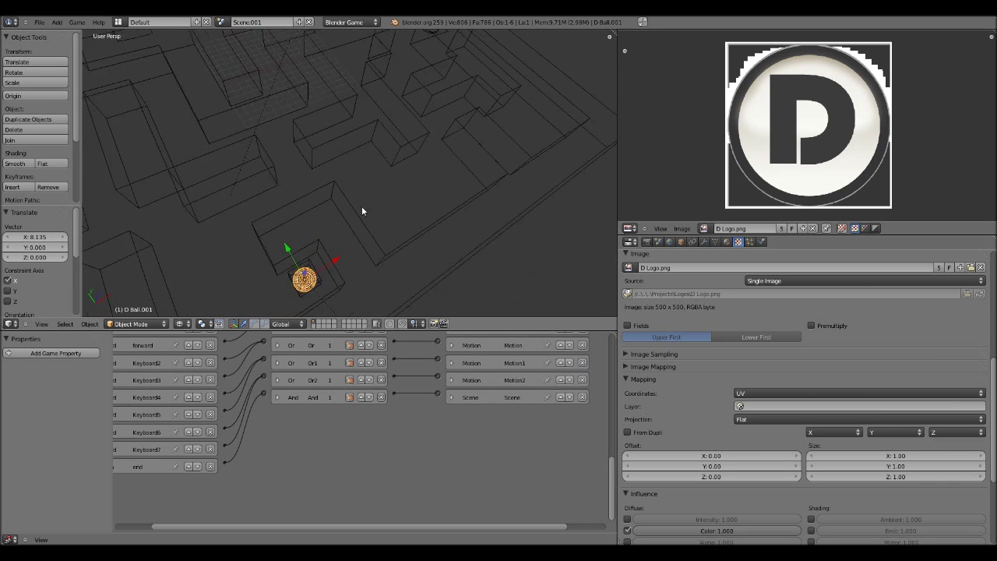
{"action": "middle_click_drag", "start_coordinate": [372, 148], "coordinate": [370, 210], "text": "shift"}
{"action": "scroll", "coordinate": [370, 210], "scroll_direction": "down", "scroll_amount": 5}
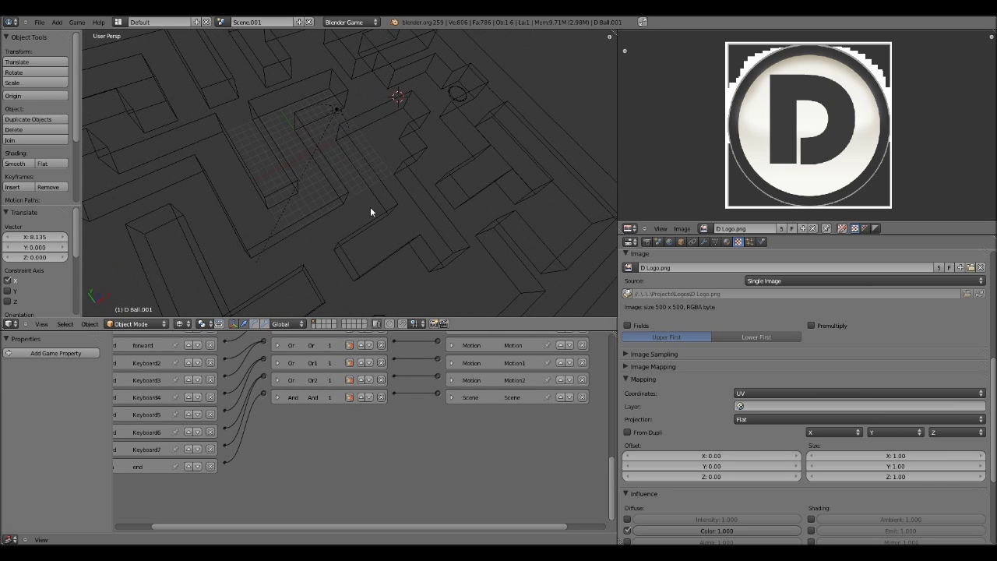
Step: Move the ball to the far edge of the maze, by 49.872 and 3.390 along Y and 16.358 along X
{"action": "key", "text": "g"}
{"action": "key", "text": "x"}
{"action": "left_click", "coordinate": [280, 58]}
{"action": "middle_click_drag", "start_coordinate": [280, 58], "coordinate": [321, 124]}
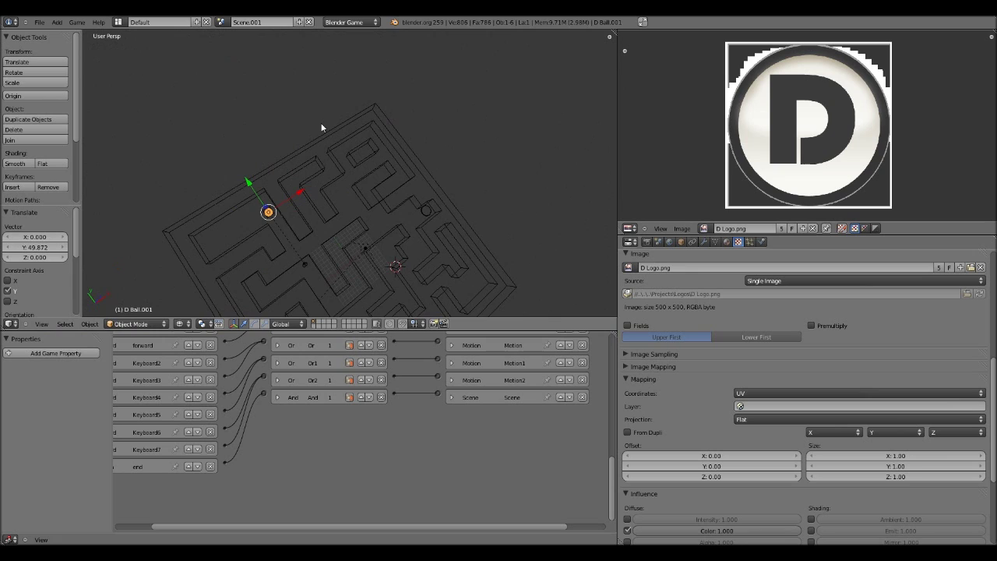
{"action": "key", "text": "g"}
{"action": "key", "text": "y"}
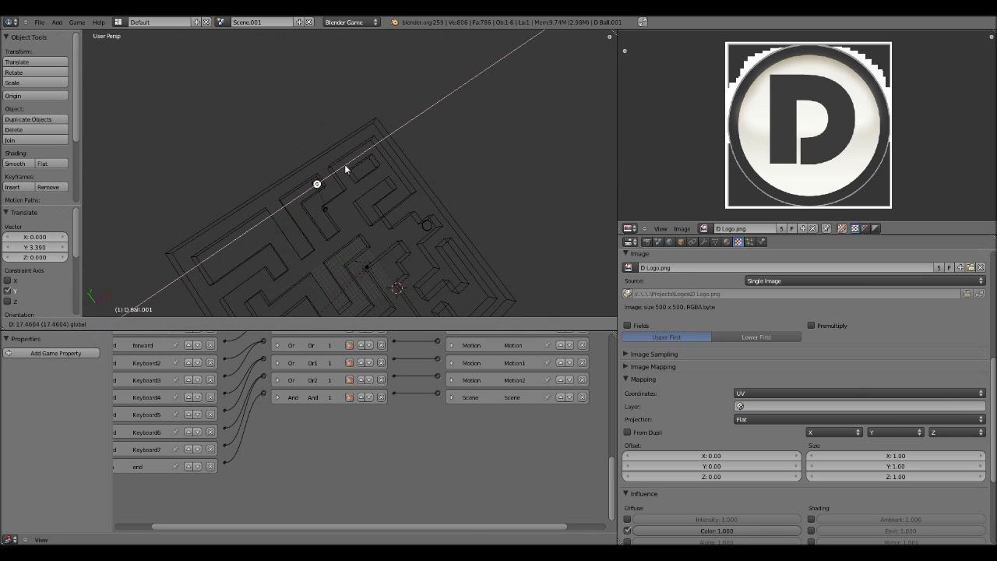
{"action": "left_click", "coordinate": [382, 178]}
Step: Return the viewport to textured shading and check the ball's placement in its corridor
{"action": "key", "text": "z"}
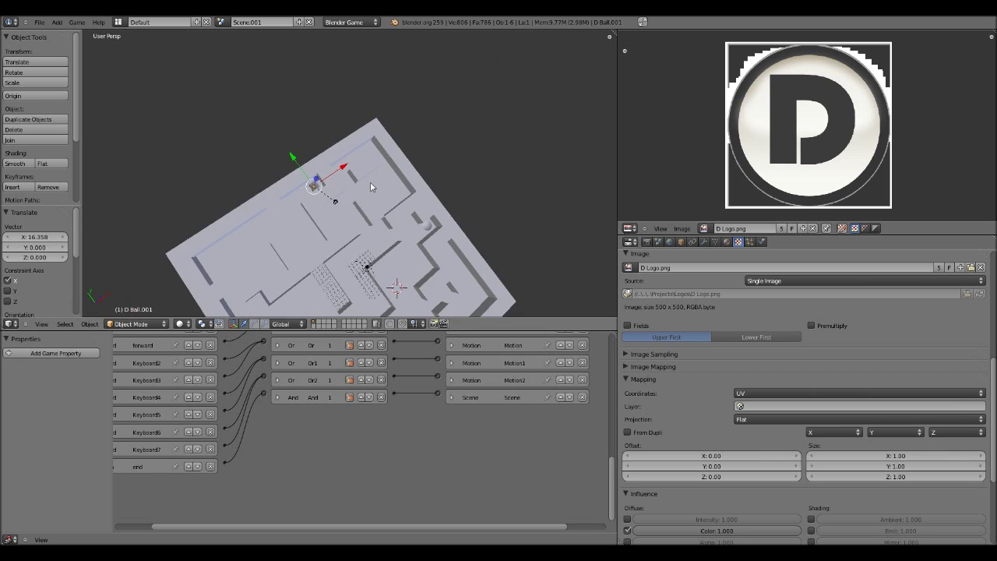
{"action": "scroll", "coordinate": [372, 187], "scroll_direction": "up", "scroll_amount": 8}
{"action": "middle_click_drag", "start_coordinate": [372, 187], "coordinate": [372, 183]}
{"action": "key", "text": "alt+z"}
{"action": "scroll", "coordinate": [372, 187], "scroll_direction": "down", "scroll_amount": 10}
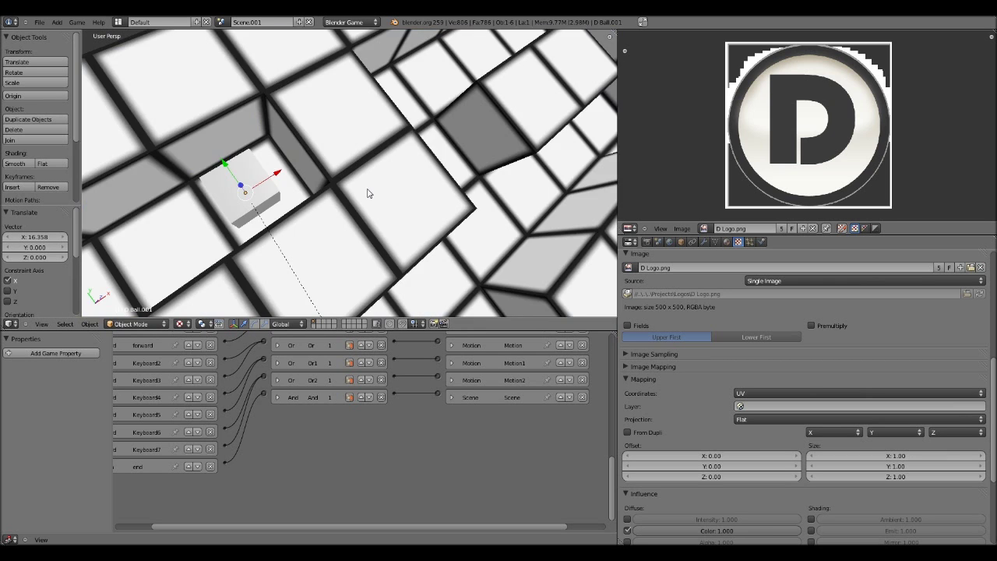
Step: Switch back to the original Scene, maximize the 3D view and look through the camera
{"action": "left_click", "coordinate": [221, 23]}
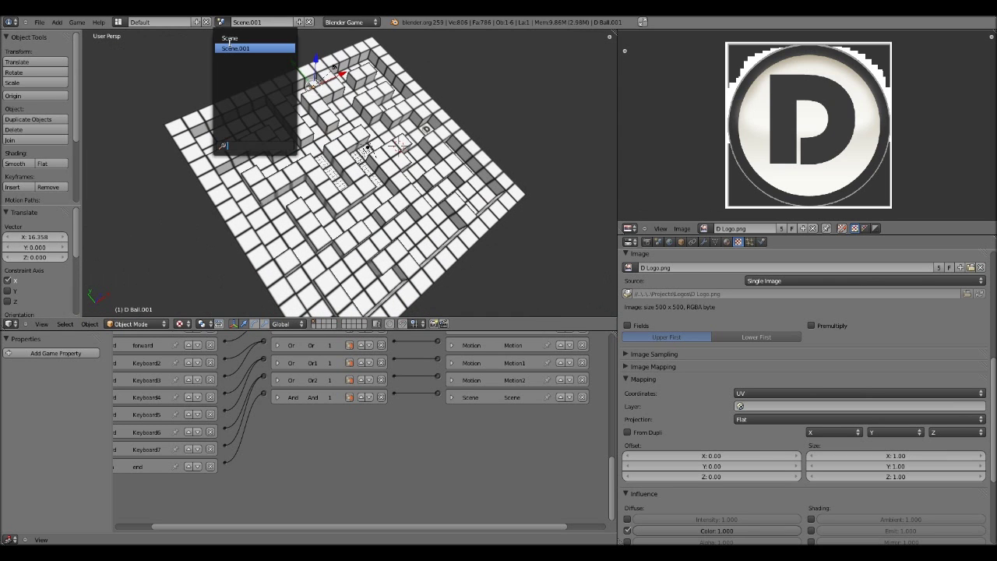
{"action": "left_click", "coordinate": [232, 38]}
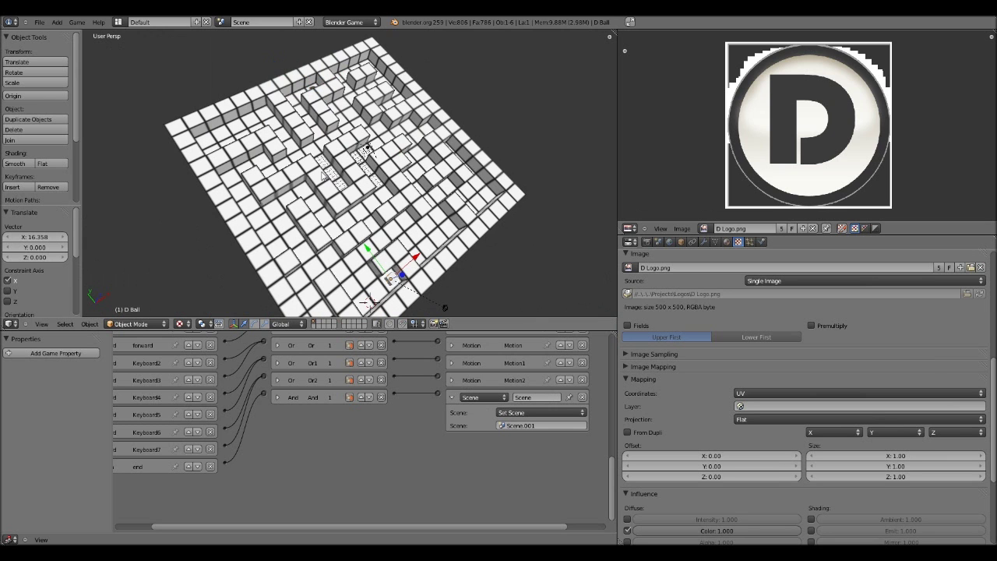
{"action": "key", "text": "ctrl+Up"}
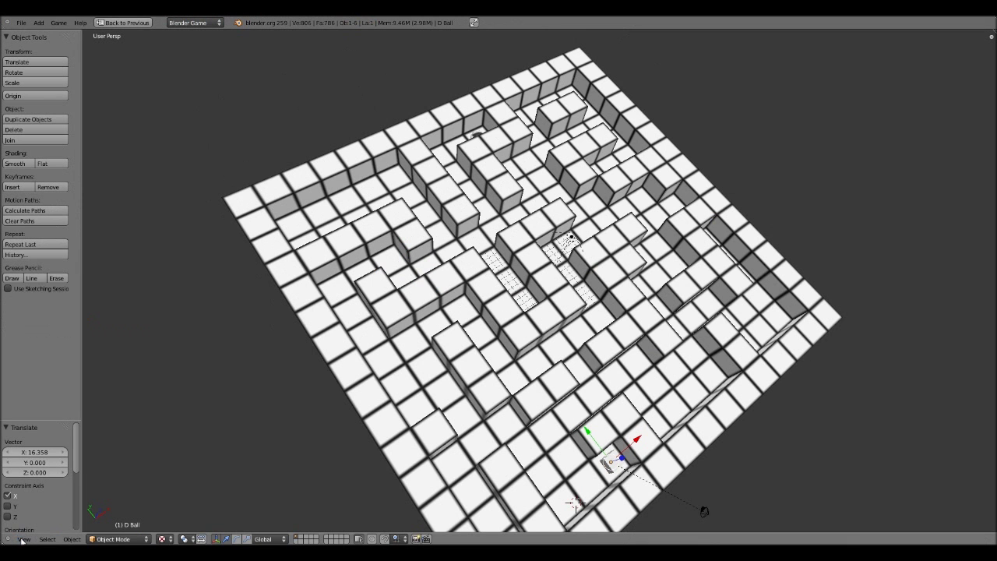
{"action": "left_click", "coordinate": [23, 539]}
{"action": "left_click", "coordinate": [35, 505]}
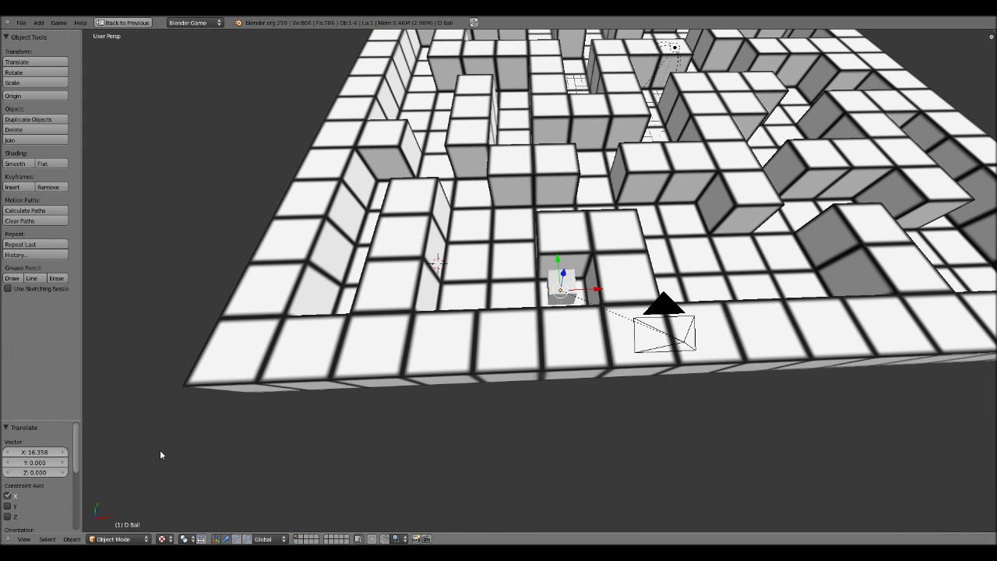
Step: Run the game and roll the ball through the maze to test the level change, quit the game and restore the full layout
{"action": "key", "text": "p"}
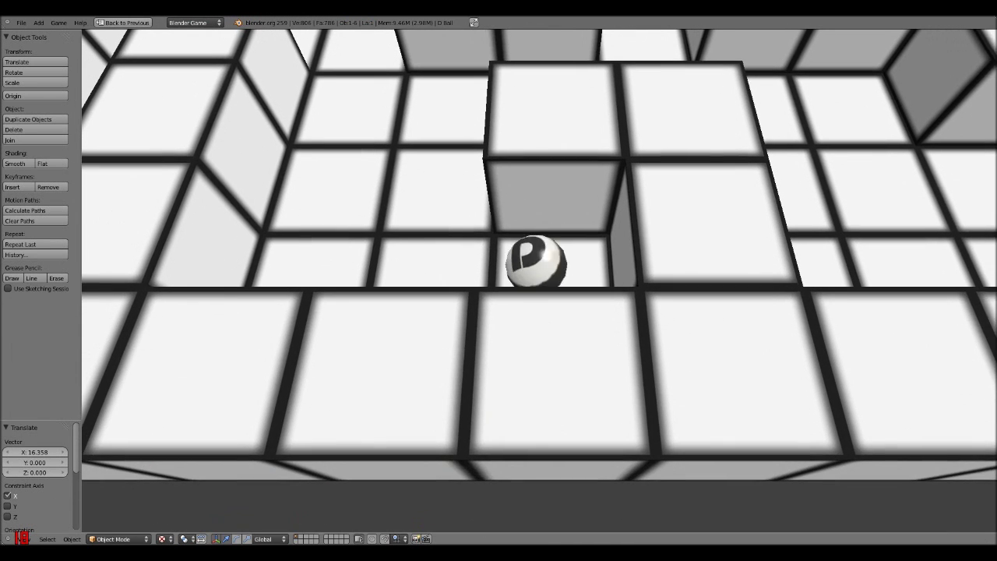
{"action": "key", "text": "Up"}
{"action": "key", "text": "Right"}
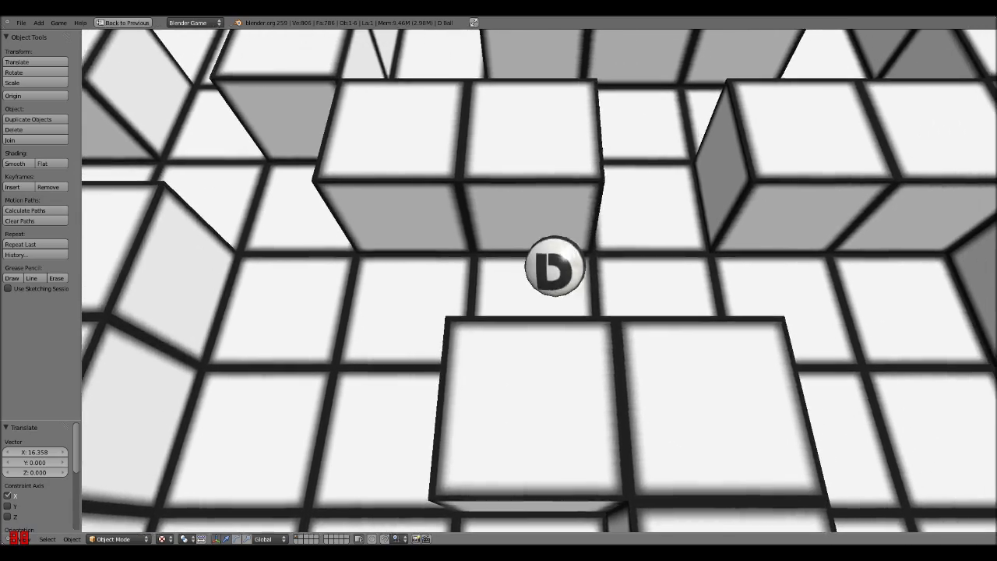
{"action": "key", "text": "Up"}
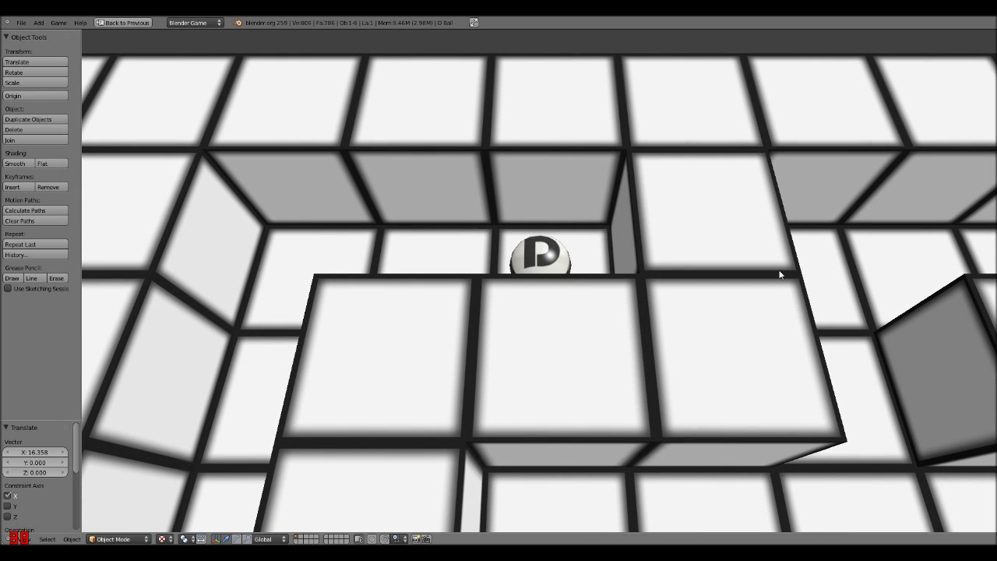
{"action": "key", "text": "Escape"}
{"action": "key", "text": "shift+space"}
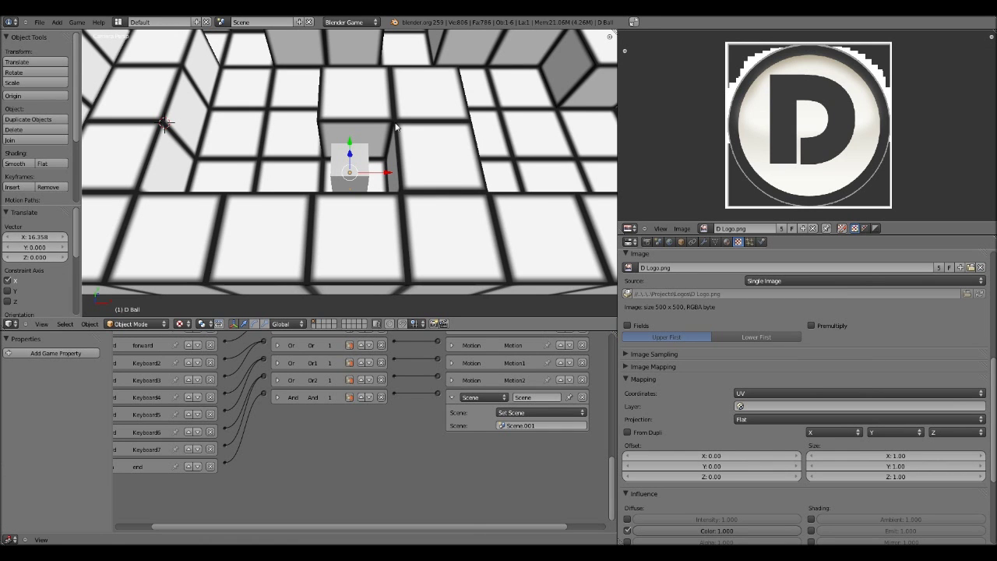
Step: Look over the first level's maze from above in a maximized 3D view
{"action": "middle_click_drag", "start_coordinate": [396, 127], "coordinate": [425, 160]}
{"action": "scroll", "coordinate": [426, 172], "scroll_direction": "down", "scroll_amount": 10}
{"action": "middle_click_drag", "start_coordinate": [429, 195], "coordinate": [487, 243]}
{"action": "scroll", "coordinate": [491, 247], "scroll_direction": "up", "scroll_amount": 9}
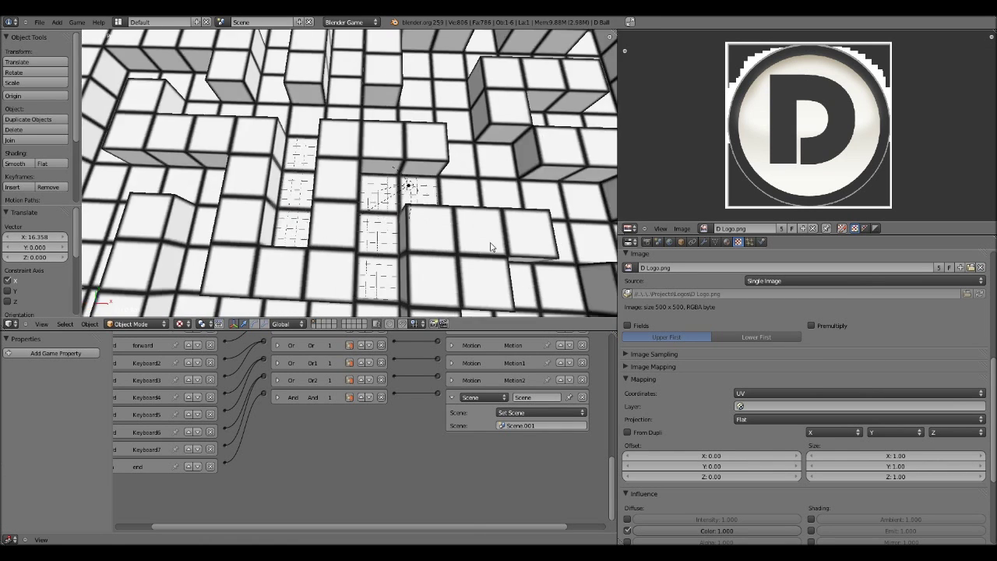
{"action": "scroll", "coordinate": [491, 247], "scroll_direction": "down", "scroll_amount": 8}
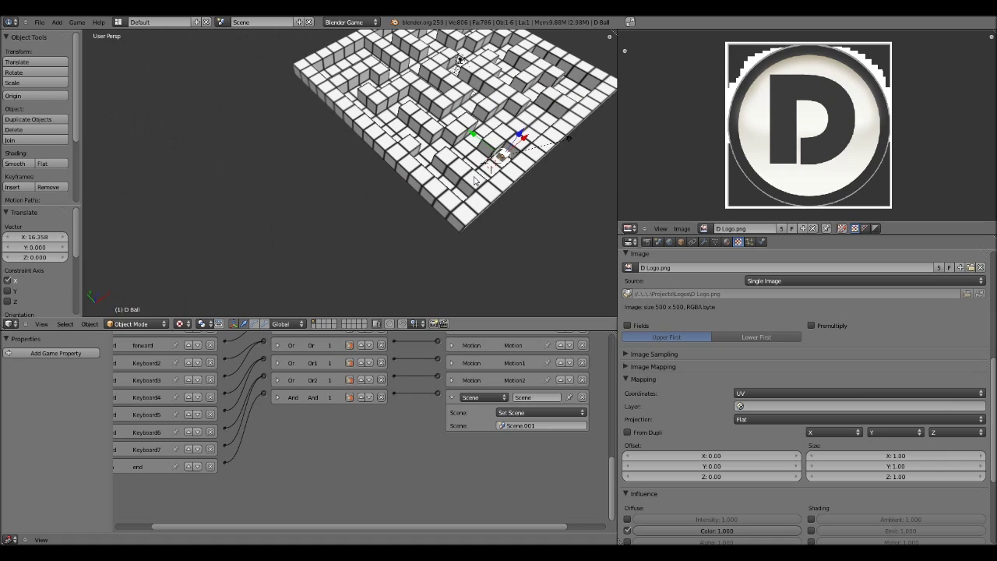
{"action": "middle_click_drag", "start_coordinate": [517, 157], "coordinate": [474, 184], "text": "shift"}
{"action": "key", "text": "ctrl+Up"}
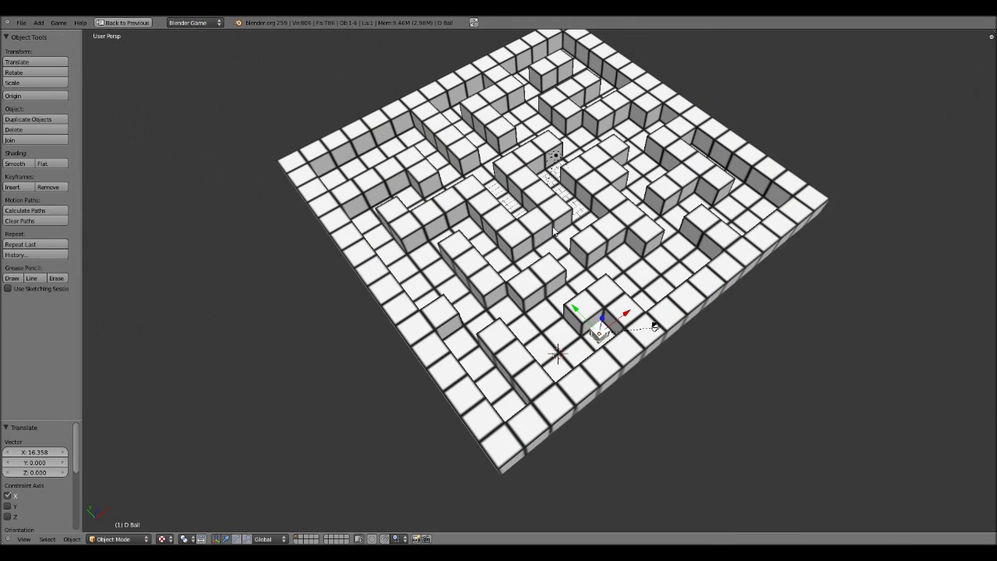
{"action": "mouse_move", "coordinate": [555, 232]}
{"action": "middle_mouse_down", "text": "shift"}
{"action": "mouse_move", "coordinate": [525, 233]}
{"action": "mouse_move", "coordinate": [524, 267]}
{"action": "mouse_move", "coordinate": [602, 279]}
{"action": "middle_mouse_up", "text": "shift"}
Step: Select the maze mesh, inspect it in wireframe, set the viewport to solid shading and restore the full layout
{"action": "right_click", "coordinate": [523, 235]}
{"action": "key", "text": "z"}
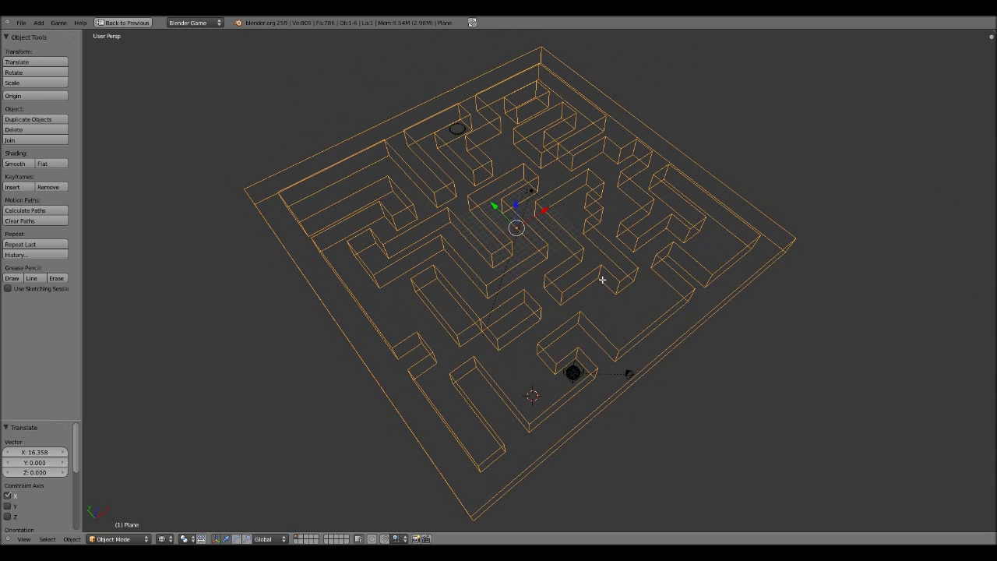
{"action": "key", "text": "Tab"}
{"action": "key", "text": "Tab"}
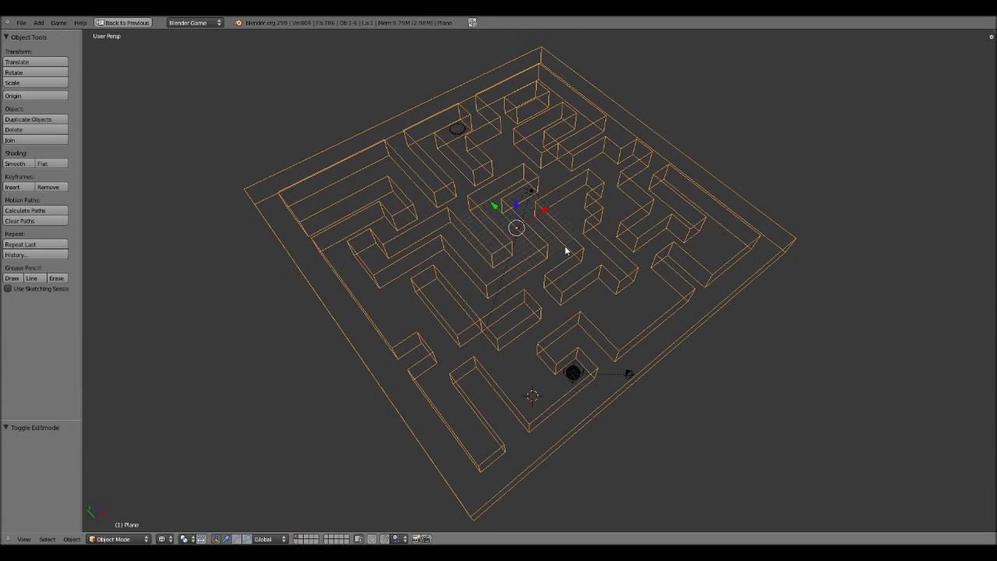
{"action": "key", "text": "z"}
{"action": "key", "text": "ctrl+Up"}
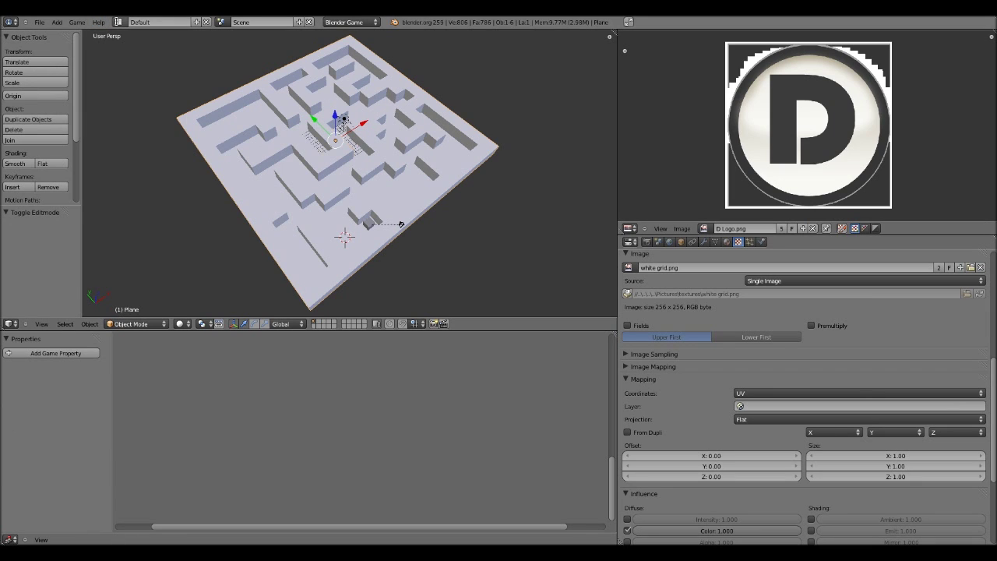
Step: Switch to Scene.001 and maximize the 3D view
{"action": "left_click", "coordinate": [118, 22]}
{"action": "left_click", "coordinate": [222, 22]}
{"action": "left_click", "coordinate": [240, 52]}
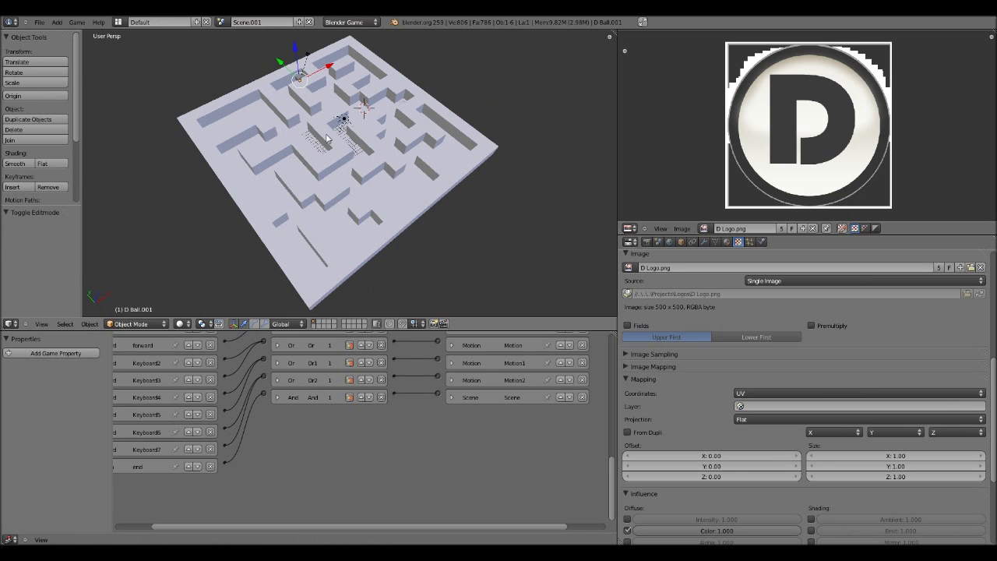
{"action": "key", "text": "shift+space"}
{"action": "middle_click_drag", "start_coordinate": [449, 191], "coordinate": [443, 196], "text": "shift"}
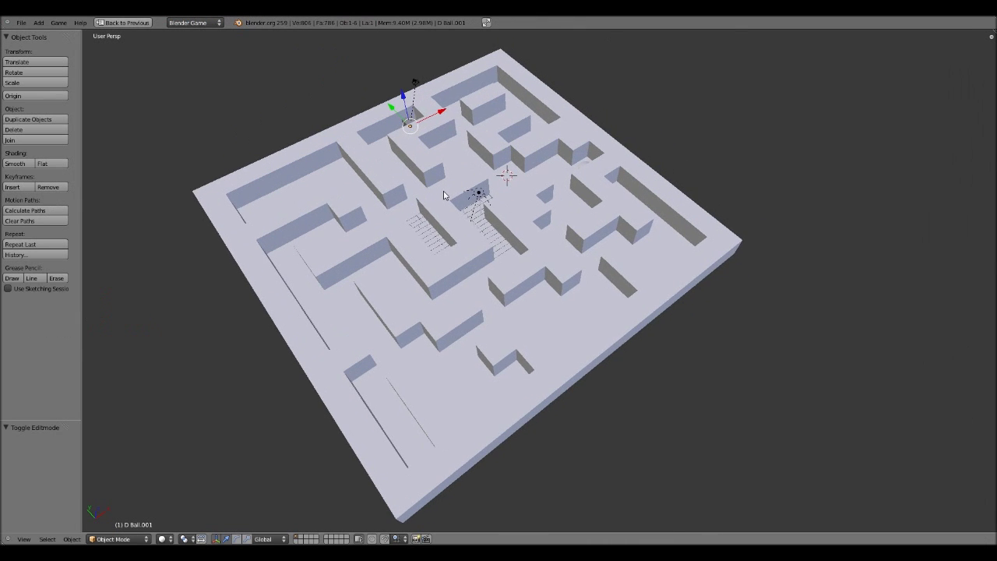
Step: Select the second level's maze mesh, Plane.001, and enter Edit Mode
{"action": "scroll", "coordinate": [419, 159], "scroll_direction": "up", "scroll_amount": 5}
{"action": "scroll", "coordinate": [419, 160], "scroll_direction": "down", "scroll_amount": 8}
{"action": "scroll", "coordinate": [485, 249], "scroll_direction": "up", "scroll_amount": 4}
{"action": "scroll", "coordinate": [484, 249], "scroll_direction": "down", "scroll_amount": 6}
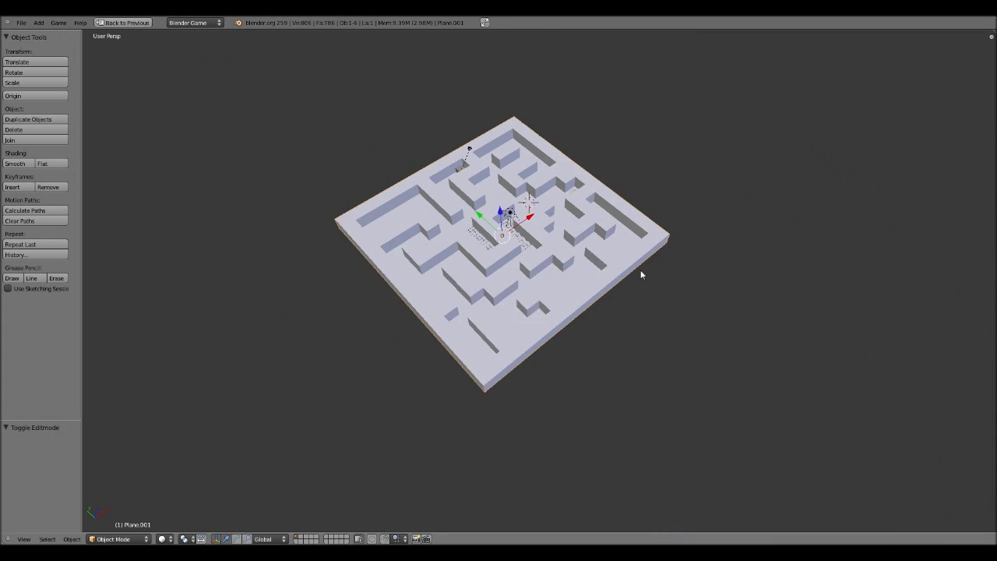
{"action": "scroll", "coordinate": [634, 294], "scroll_direction": "down", "scroll_amount": 2}
{"action": "scroll", "coordinate": [615, 280], "scroll_direction": "up", "scroll_amount": 8}
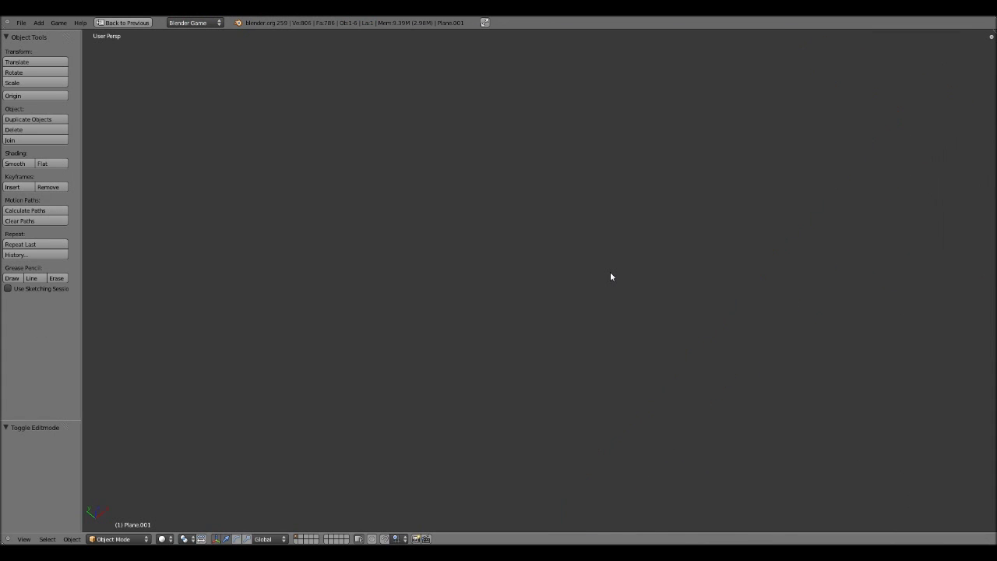
{"action": "scroll", "coordinate": [612, 277], "scroll_direction": "down", "scroll_amount": 7}
{"action": "middle_click_drag", "start_coordinate": [422, 178], "coordinate": [437, 197], "text": "shift"}
{"action": "key", "text": "Tab"}
Step: Change the mesh selection mode to faces for the maze
{"action": "middle_click_drag", "start_coordinate": [522, 247], "coordinate": [518, 280]}
{"action": "scroll", "coordinate": [524, 261], "scroll_direction": "up", "scroll_amount": 4}
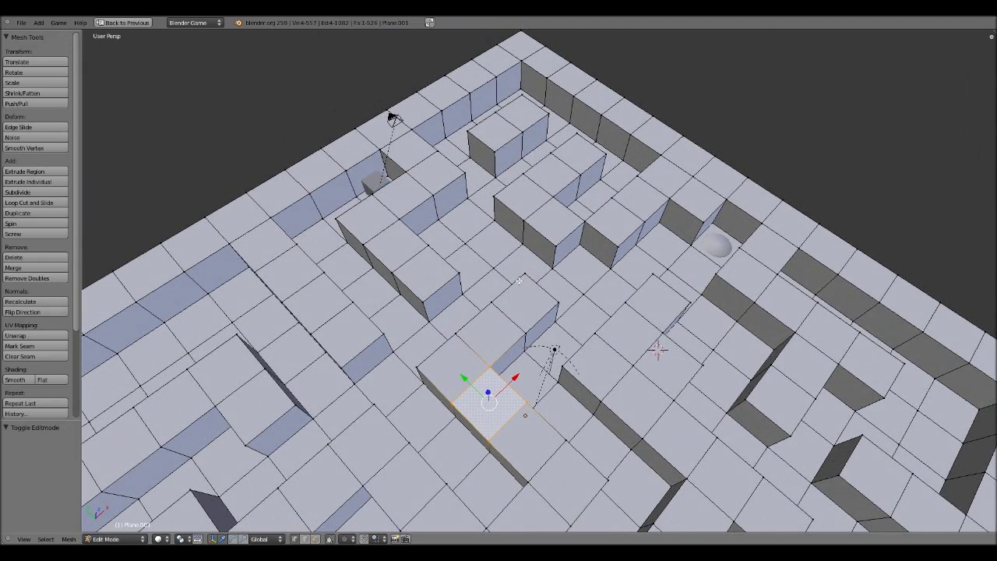
{"action": "scroll", "coordinate": [519, 281], "scroll_direction": "down", "scroll_amount": 6}
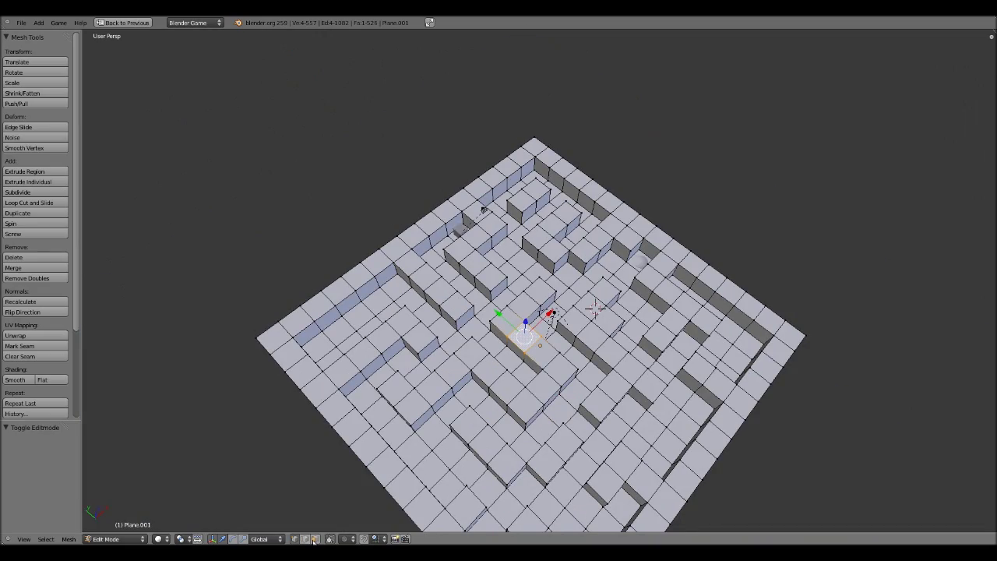
{"action": "middle_click_drag", "start_coordinate": [409, 479], "coordinate": [412, 457]}
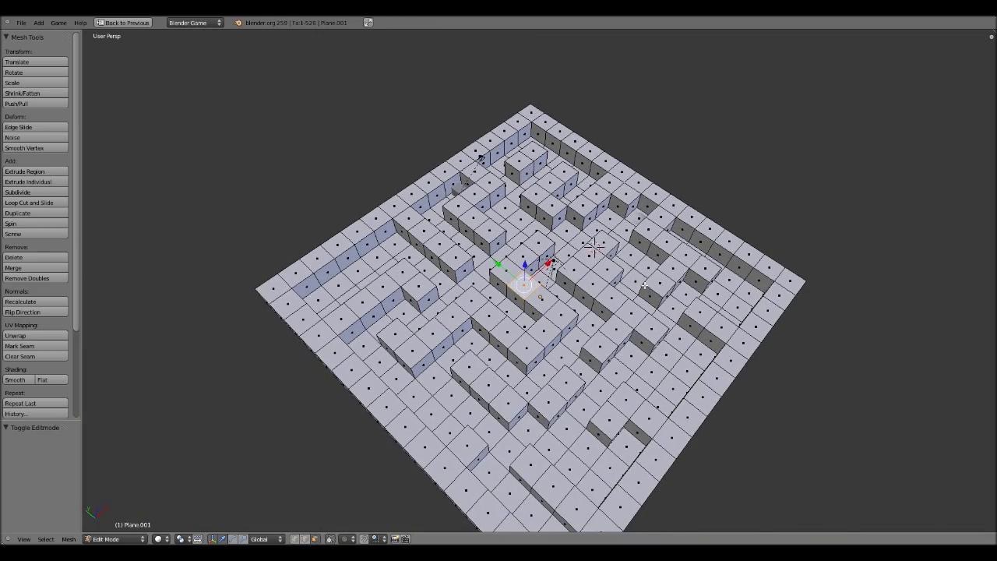
Step: Select four separate floor faces in the maze corridors and extrude them downward about 3.3 units to form pits
{"action": "scroll", "coordinate": [542, 307], "scroll_direction": "up", "scroll_amount": 4}
{"action": "middle_click_drag", "start_coordinate": [542, 307], "coordinate": [522, 273]}
{"action": "scroll", "coordinate": [588, 277], "scroll_direction": "up", "scroll_amount": 3}
{"action": "key", "text": "ctrl+z"}
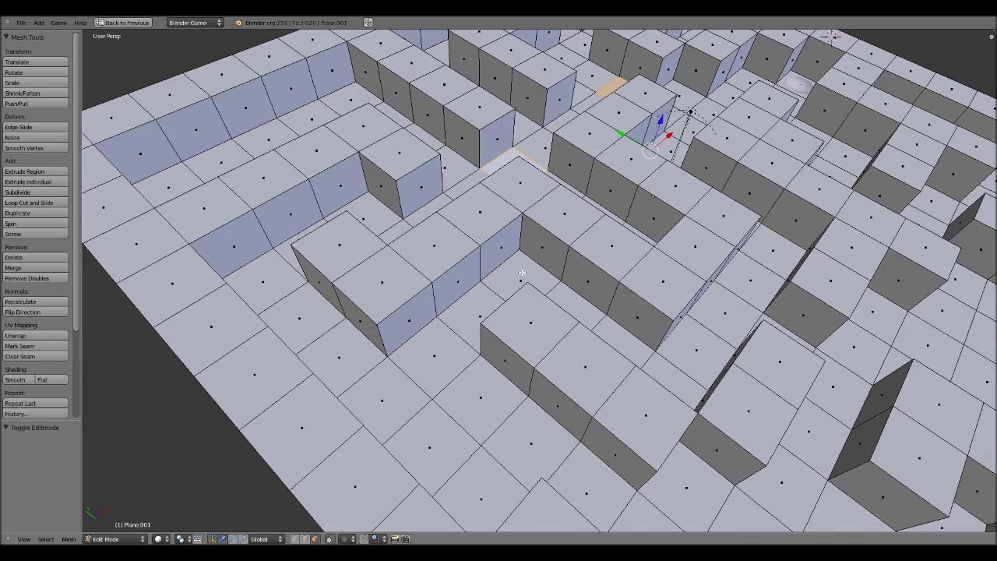
{"action": "scroll", "coordinate": [522, 272], "scroll_direction": "down", "scroll_amount": 6}
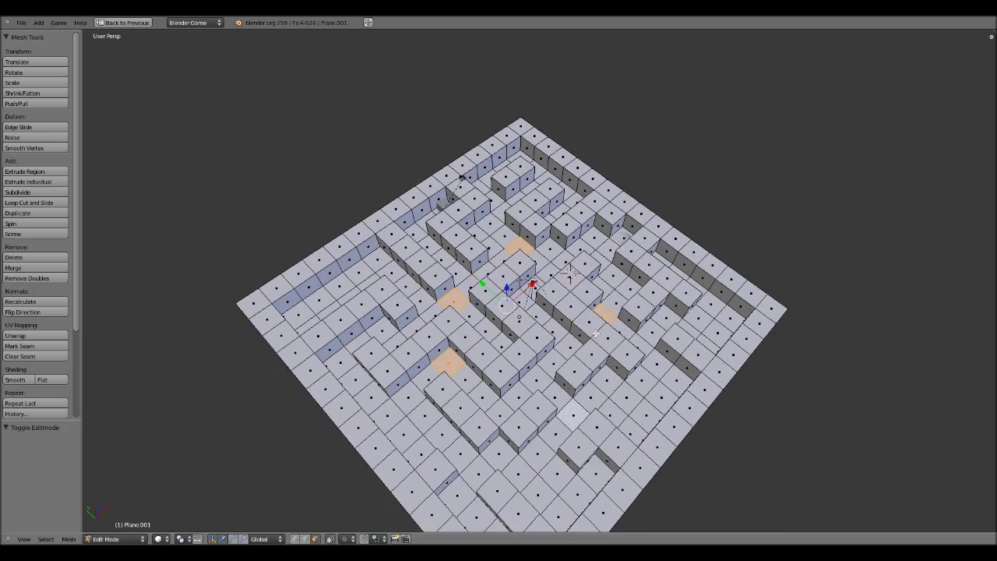
{"action": "middle_click_drag", "start_coordinate": [595, 334], "coordinate": [646, 322]}
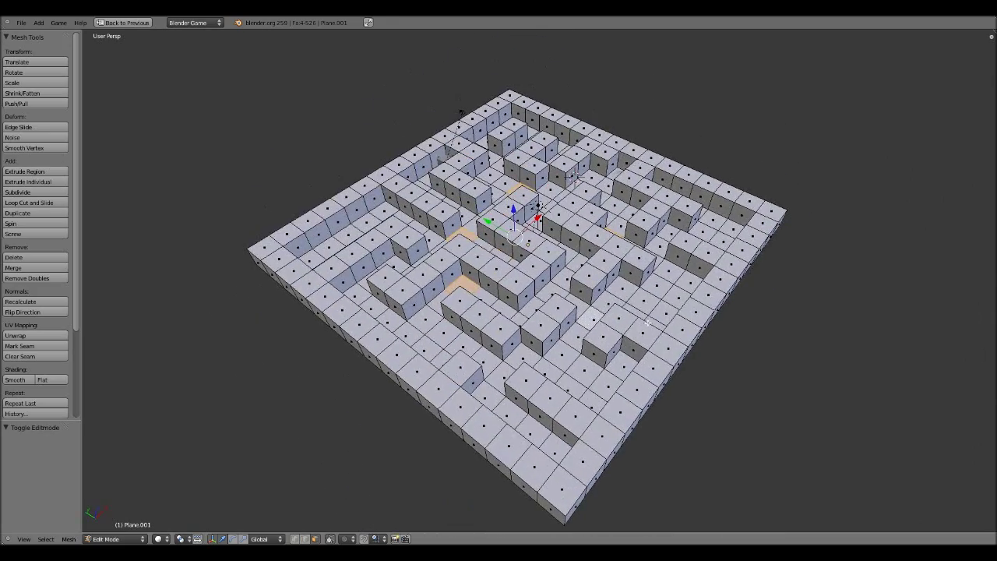
{"action": "scroll", "coordinate": [646, 323], "scroll_direction": "up", "scroll_amount": 4}
{"action": "scroll", "coordinate": [559, 308], "scroll_direction": "down", "scroll_amount": 4}
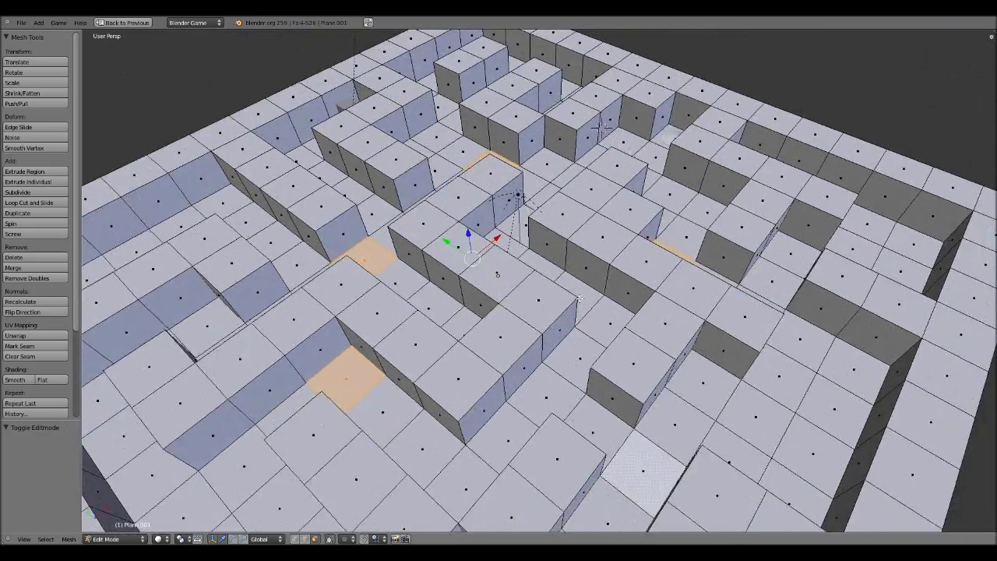
{"action": "scroll", "coordinate": [569, 303], "scroll_direction": "up", "scroll_amount": 8}
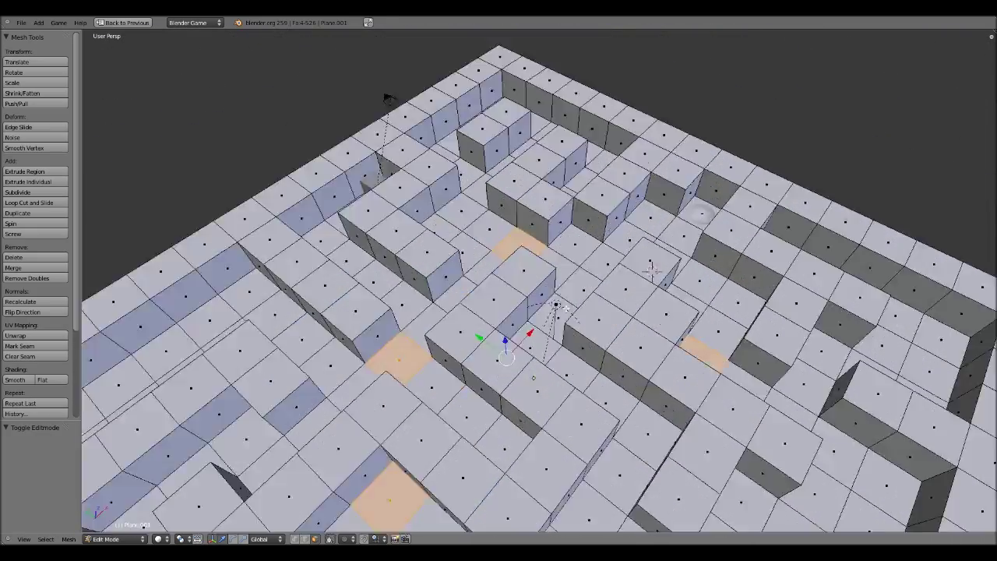
{"action": "scroll", "coordinate": [570, 303], "scroll_direction": "down", "scroll_amount": 8}
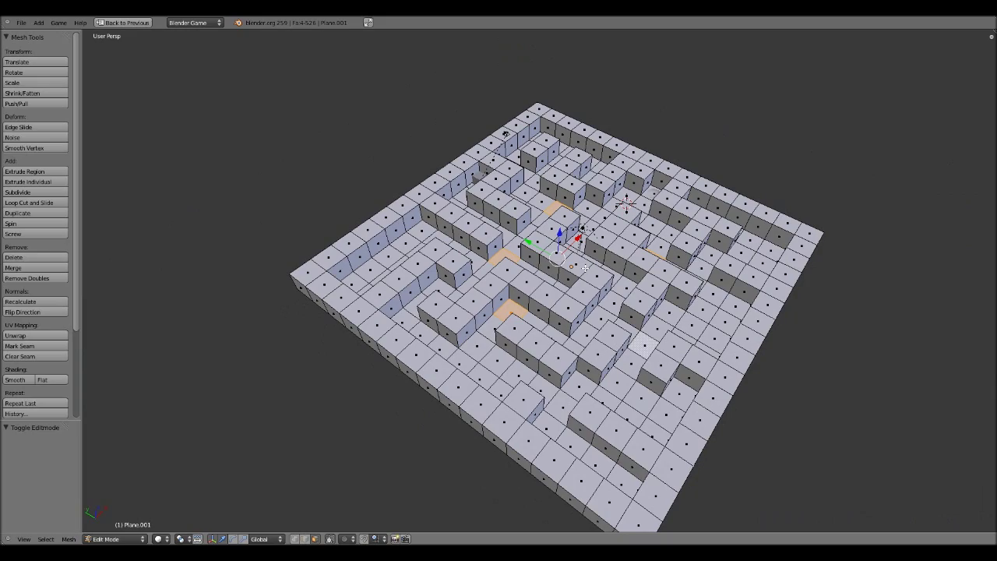
{"action": "key", "text": "e"}
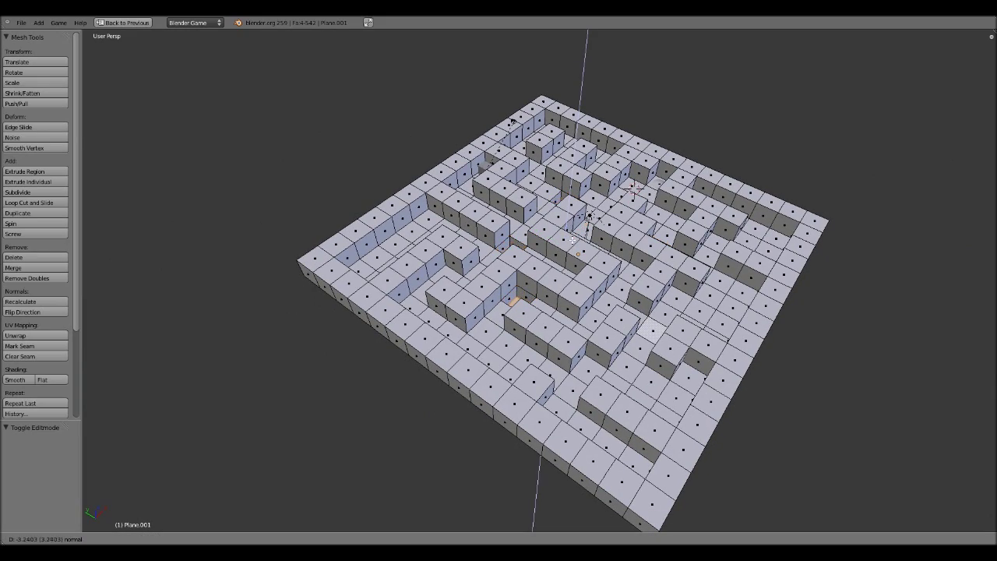
{"action": "left_click", "coordinate": [573, 245]}
Step: Return to Object Mode, switch the viewport to textured shading and inspect the maze's new pits
{"action": "middle_click_drag", "start_coordinate": [575, 247], "coordinate": [616, 318]}
{"action": "key", "text": "Tab"}
{"action": "key", "text": "alt+z"}
{"action": "scroll", "coordinate": [545, 327], "scroll_direction": "up", "scroll_amount": 5}
{"action": "scroll", "coordinate": [481, 328], "scroll_direction": "up", "scroll_amount": 5}
{"action": "key", "text": "Tab"}
{"action": "key", "text": "Tab"}
{"action": "scroll", "coordinate": [567, 345], "scroll_direction": "down", "scroll_amount": 5}
{"action": "scroll", "coordinate": [596, 356], "scroll_direction": "down", "scroll_amount": 5}
{"action": "scroll", "coordinate": [617, 316], "scroll_direction": "up", "scroll_amount": 5}
{"action": "middle_click_drag", "start_coordinate": [629, 261], "coordinate": [592, 294], "text": "shift"}
{"action": "scroll", "coordinate": [600, 293], "scroll_direction": "down", "scroll_amount": 5}
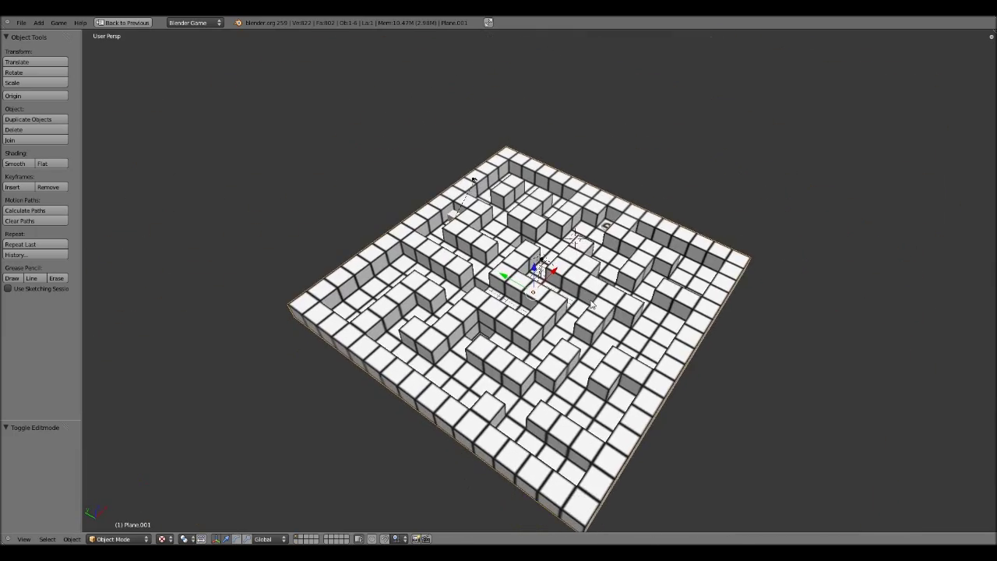
Step: Save the project over the existing file ball game_04.blend
{"action": "scroll", "coordinate": [590, 294], "scroll_direction": "up", "scroll_amount": 3}
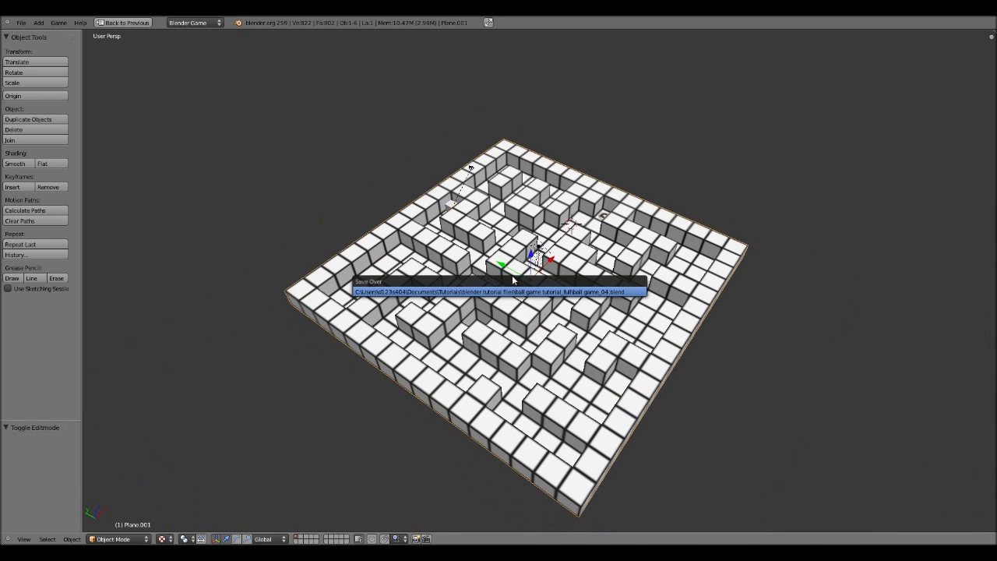
{"action": "key", "text": "Return"}
{"action": "scroll", "coordinate": [513, 280], "scroll_direction": "up", "scroll_amount": 3}
{"action": "scroll", "coordinate": [512, 283], "scroll_direction": "down", "scroll_amount": 4}
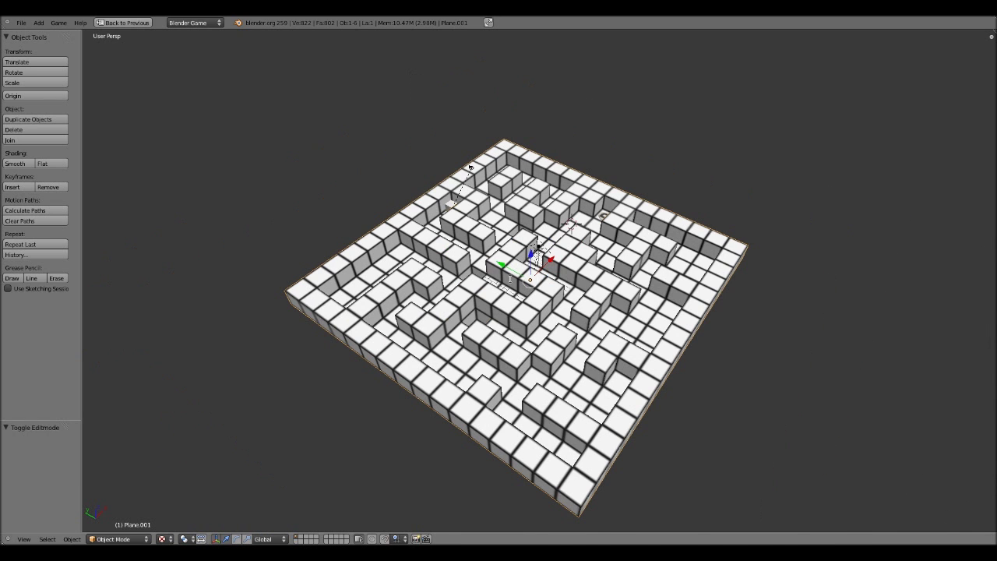
{"action": "scroll", "coordinate": [509, 279], "scroll_direction": "up", "scroll_amount": 4}
{"action": "key", "text": "space"}
{"action": "type", "text": "con"}
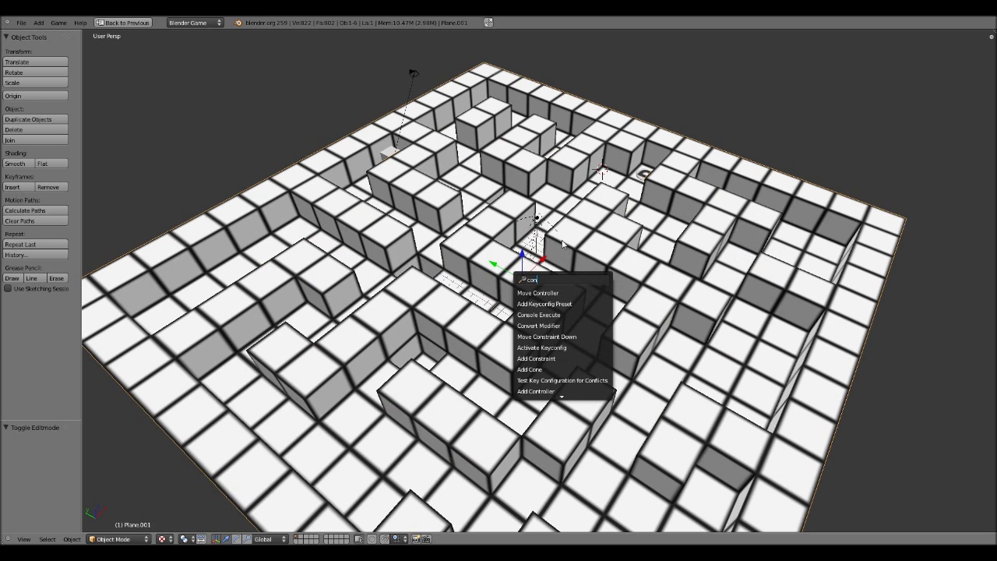
{"action": "type", "text": "e"}
{"action": "key", "text": "Escape"}
Step: Add a cone mesh to the scene and set its vertex count to 9
{"action": "key", "text": "space"}
{"action": "type", "text": "c"}
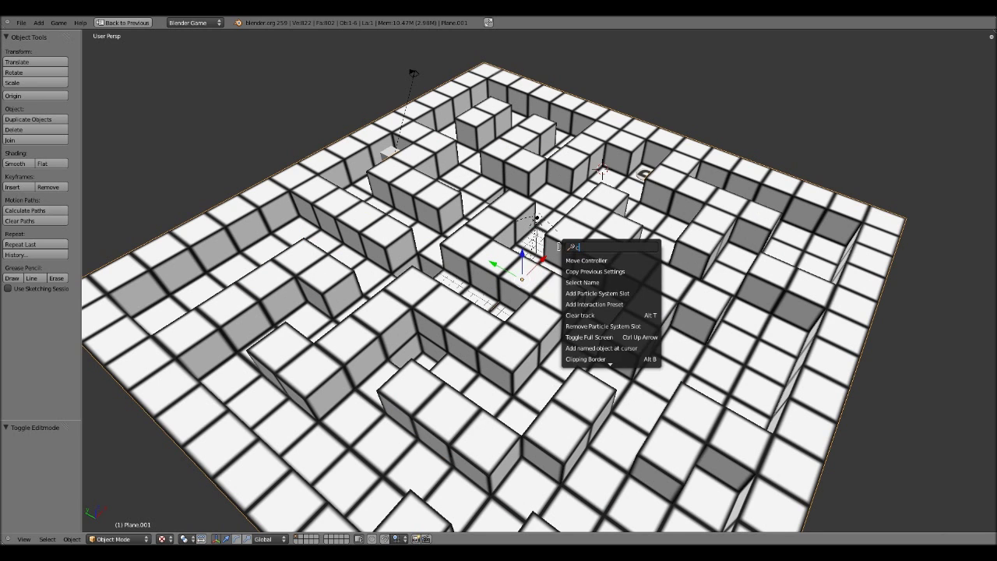
{"action": "type", "text": "one"}
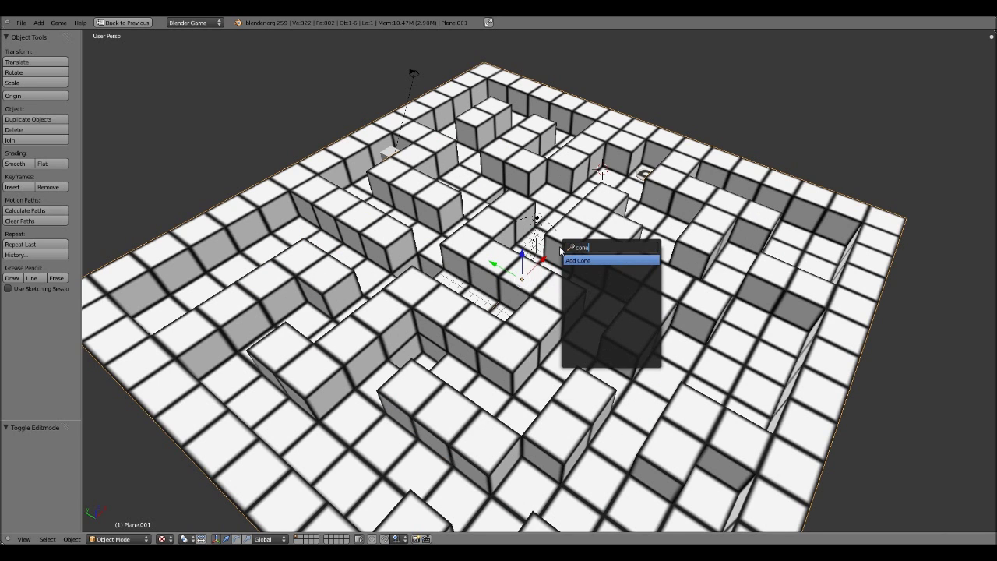
{"action": "key", "text": "Return"}
{"action": "middle_click_drag", "start_coordinate": [561, 251], "coordinate": [608, 281], "text": "shift"}
{"action": "scroll", "coordinate": [497, 330], "scroll_direction": "up", "scroll_amount": 6}
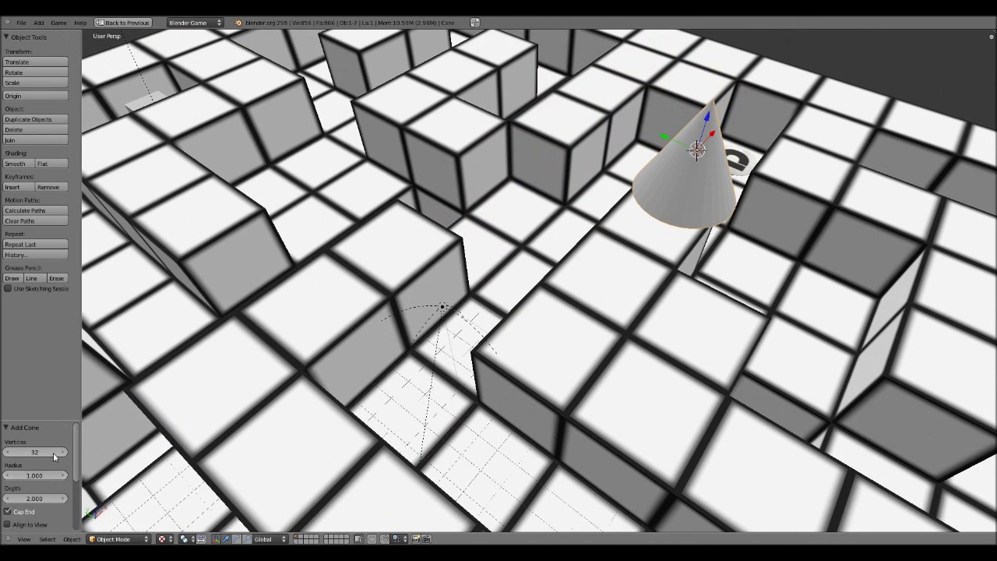
{"action": "left_click_drag", "start_coordinate": [36, 455], "coordinate": [2, 458]}
{"action": "type", "text": "9"}
{"action": "key", "text": "Return"}
{"action": "scroll", "coordinate": [421, 295], "scroll_direction": "down", "scroll_amount": 8}
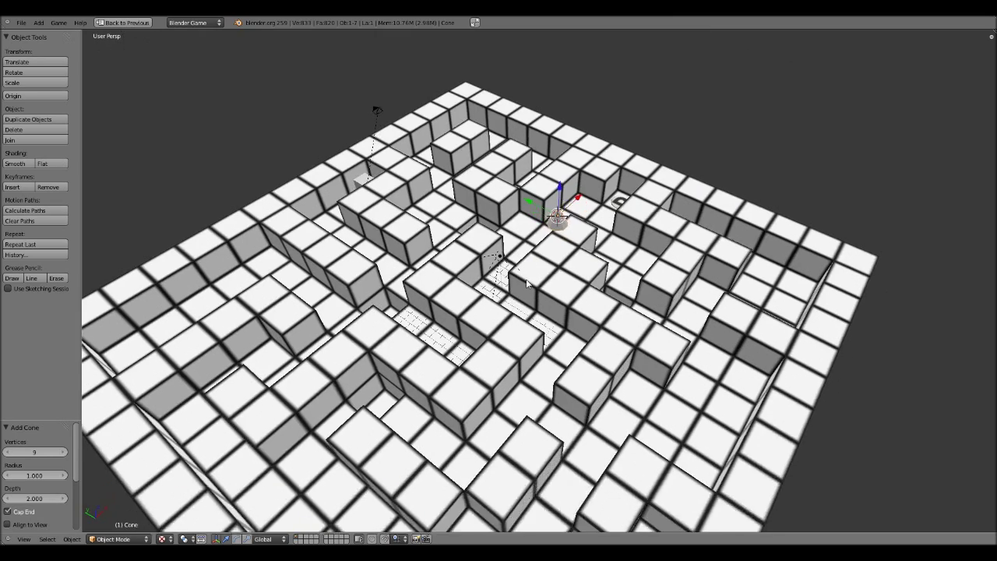
Step: Narrow the cone into a spike by scaling its base edge loop to about 0.39 in Edit Mode
{"action": "mouse_move", "coordinate": [525, 283]}
{"action": "middle_mouse_down", "text": "shift"}
{"action": "mouse_move", "coordinate": [500, 330]}
{"action": "mouse_move", "coordinate": [531, 289]}
{"action": "middle_mouse_up", "text": "shift"}
{"action": "scroll", "coordinate": [500, 329], "scroll_direction": "up", "scroll_amount": 4}
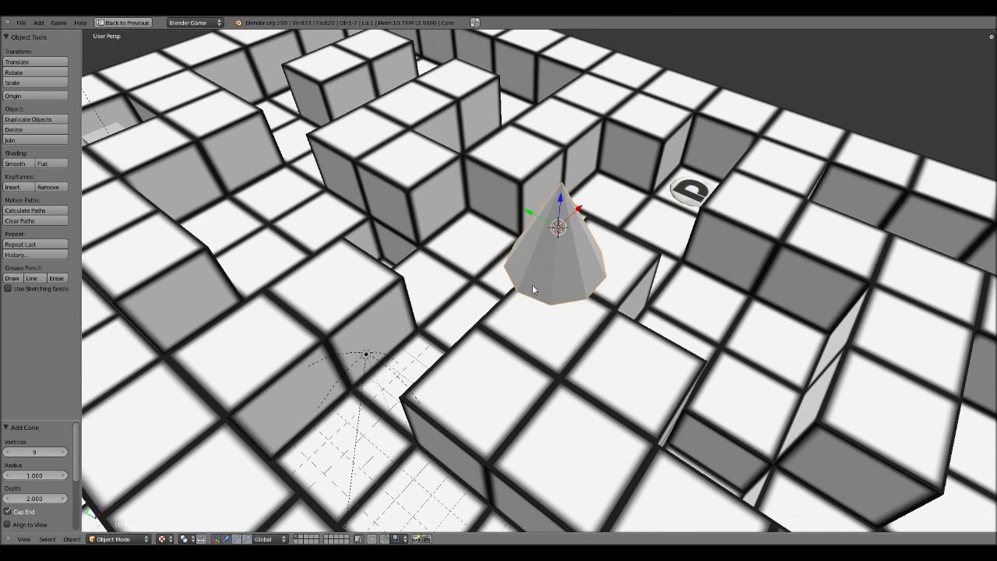
{"action": "scroll", "coordinate": [533, 288], "scroll_direction": "down", "scroll_amount": 3, "text": "shift"}
{"action": "key", "text": "Tab"}
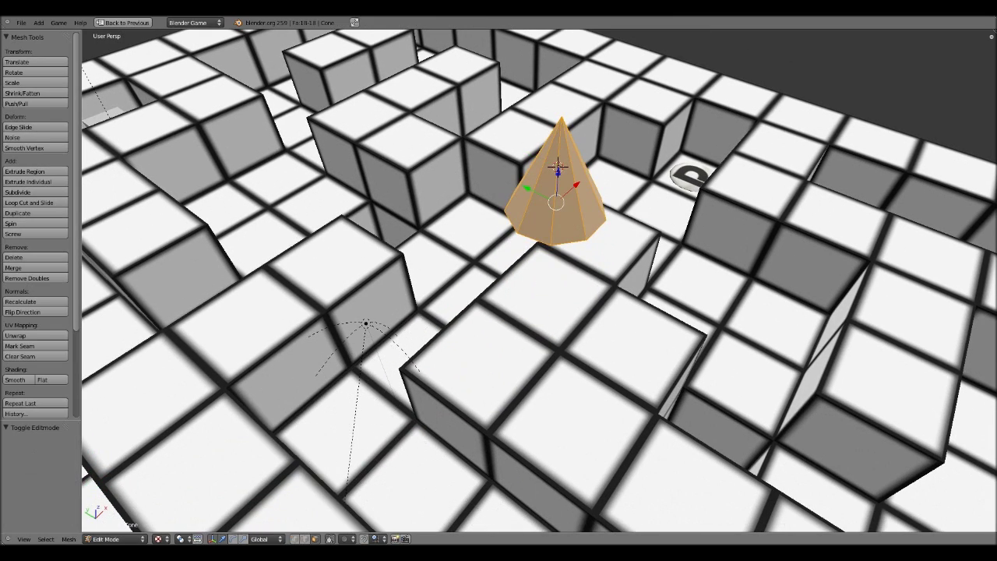
{"action": "left_click", "coordinate": [304, 539]}
{"action": "right_click", "coordinate": [568, 240], "text": "alt"}
{"action": "key", "text": "s"}
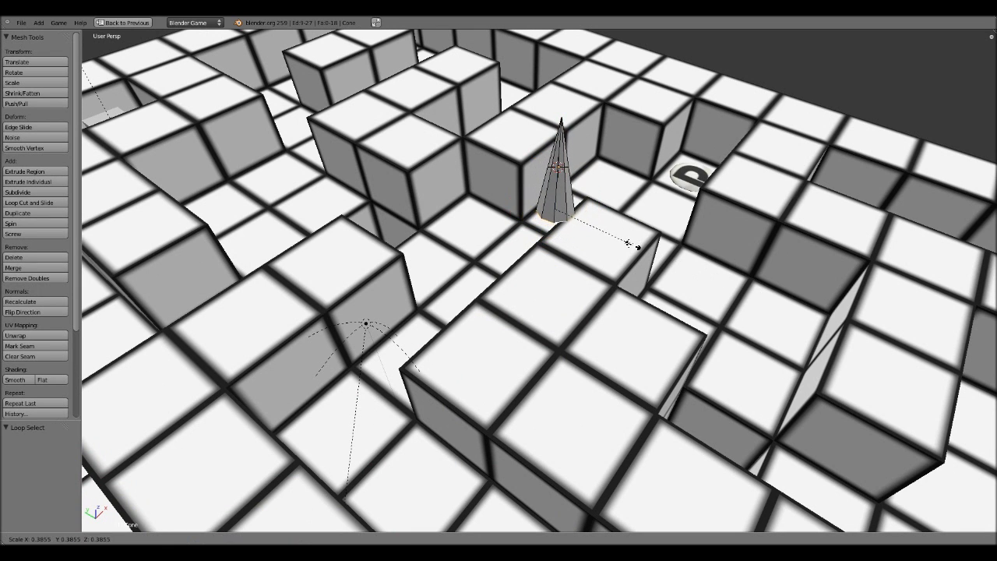
{"action": "left_click", "coordinate": [626, 242]}
Step: Apply smooth shading to the whole cone and return to Object Mode
{"action": "key", "text": "a"}
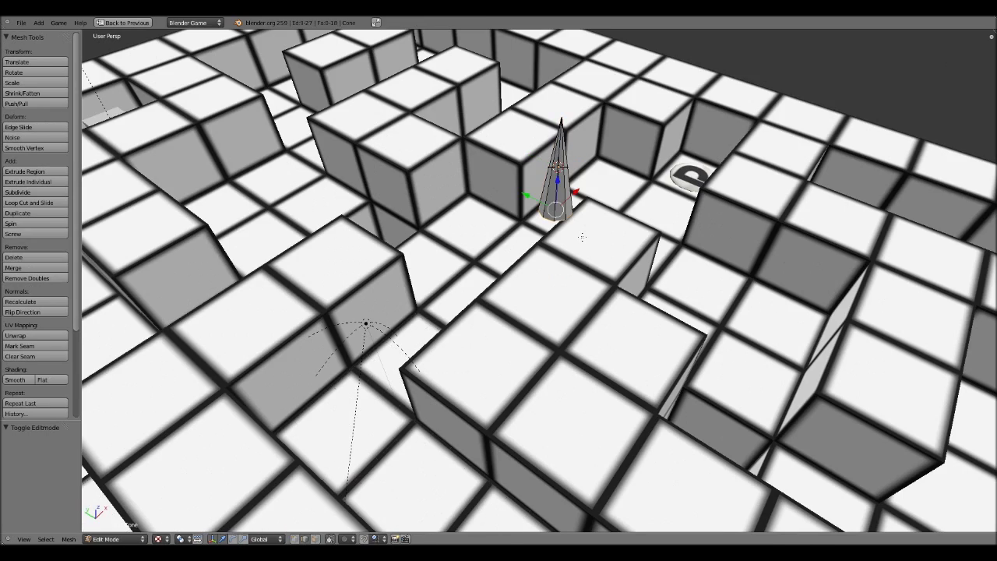
{"action": "key", "text": "a"}
{"action": "key", "text": "w"}
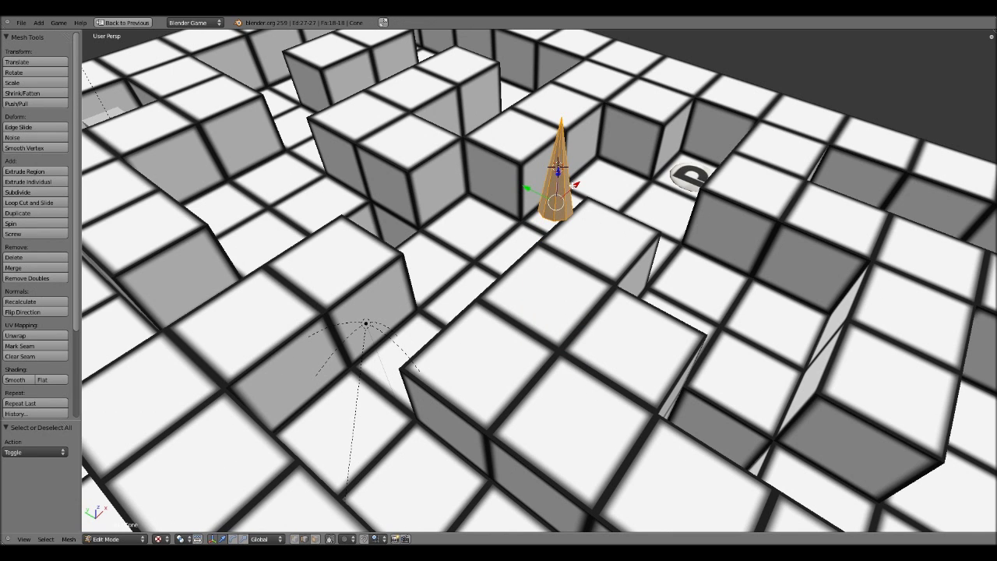
{"action": "key", "text": "w"}
{"action": "left_click", "coordinate": [547, 289]}
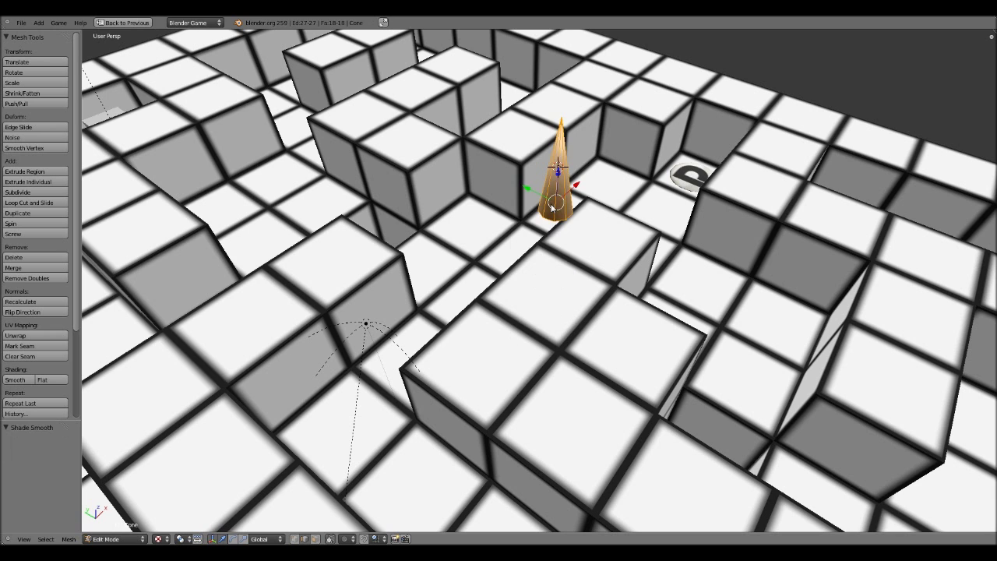
{"action": "key", "text": "Tab"}
Step: Lower the cone 2.476 units along Z and move it -3.043 units along X
{"action": "key", "text": "g"}
{"action": "key", "text": "z"}
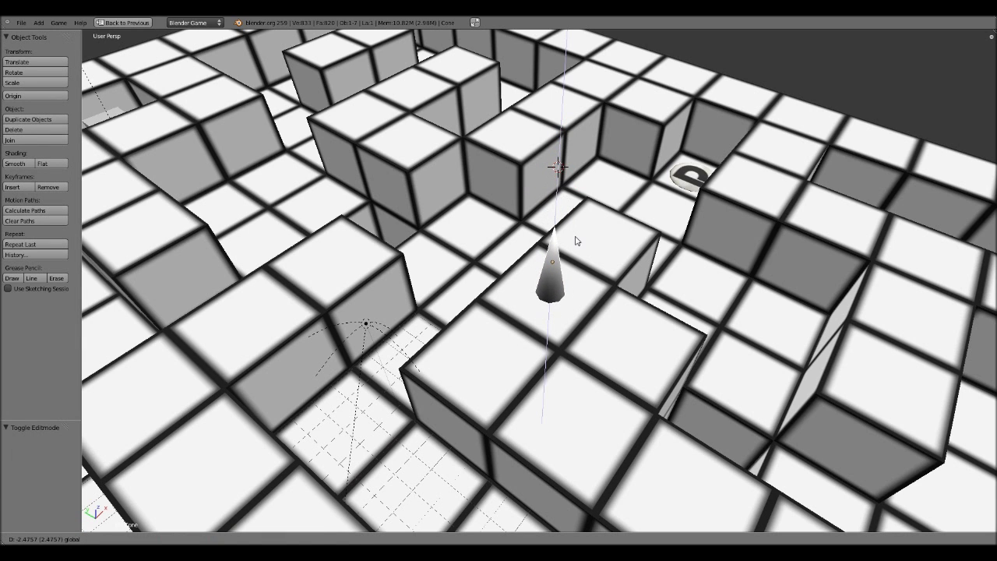
{"action": "left_click", "coordinate": [573, 251]}
{"action": "scroll", "coordinate": [573, 253], "scroll_direction": "down", "scroll_amount": 6}
{"action": "key", "text": "g"}
{"action": "key", "text": "x"}
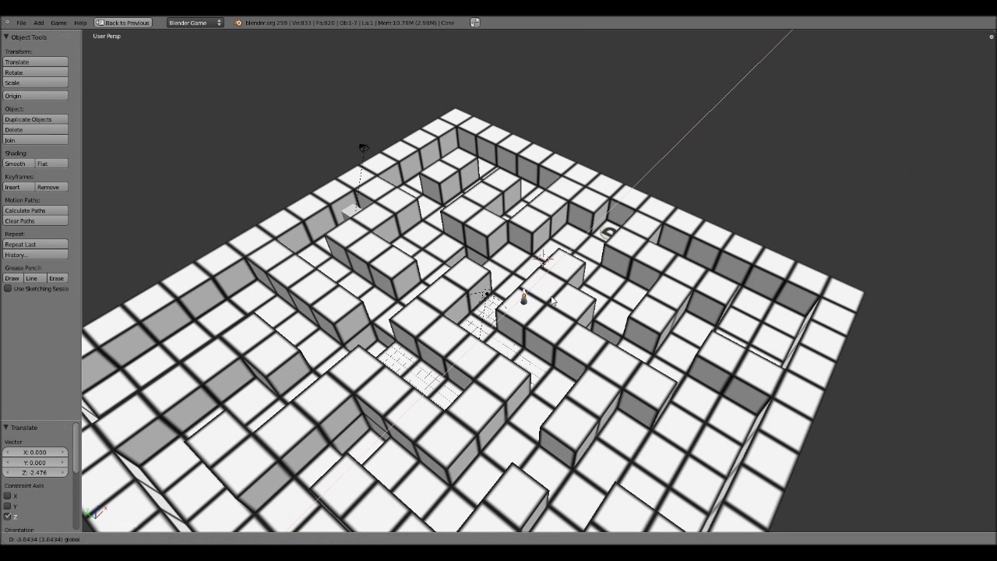
{"action": "left_click", "coordinate": [550, 299]}
Step: Move the cone -3.9 units along the Y axis
{"action": "middle_click_drag", "start_coordinate": [537, 311], "coordinate": [532, 285], "text": "shift"}
{"action": "scroll", "coordinate": [531, 285], "scroll_direction": "up", "scroll_amount": 5}
{"action": "key", "text": "g"}
{"action": "key", "text": "y"}
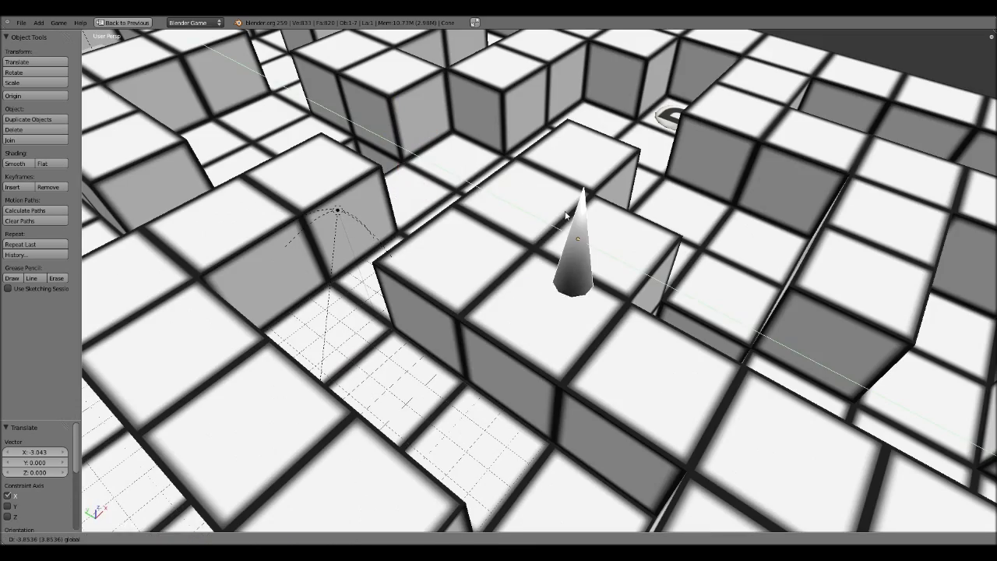
{"action": "left_click", "coordinate": [615, 253]}
Step: Move the cone about 6.2 units along X and lower it 10.46 units along Z toward the nearby pit
{"action": "middle_click_drag", "start_coordinate": [616, 253], "coordinate": [664, 234], "text": "shift"}
{"action": "scroll", "coordinate": [564, 270], "scroll_direction": "down", "scroll_amount": 5}
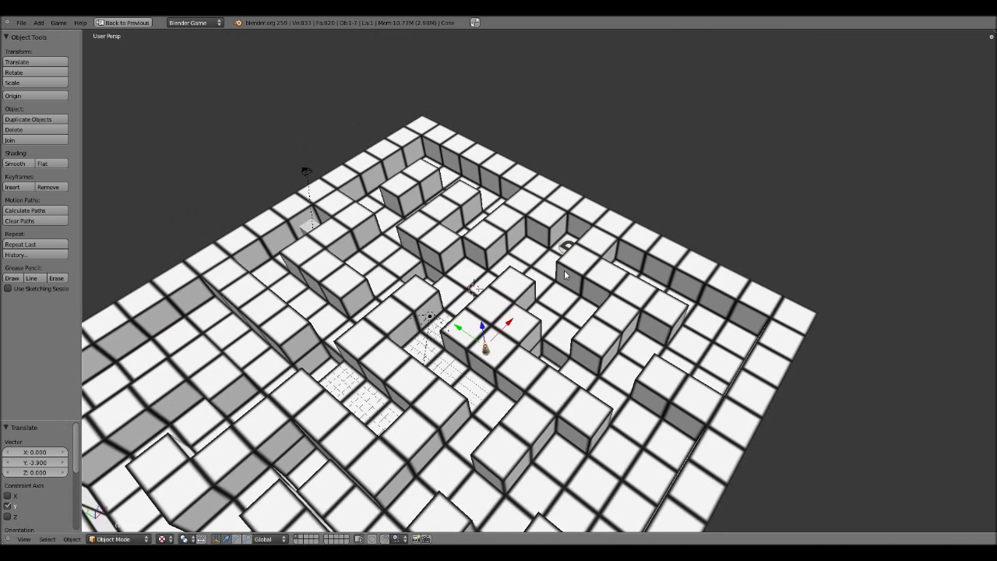
{"action": "middle_click_drag", "start_coordinate": [564, 270], "coordinate": [556, 275], "text": "shift"}
{"action": "key", "text": "g"}
{"action": "key", "text": "x"}
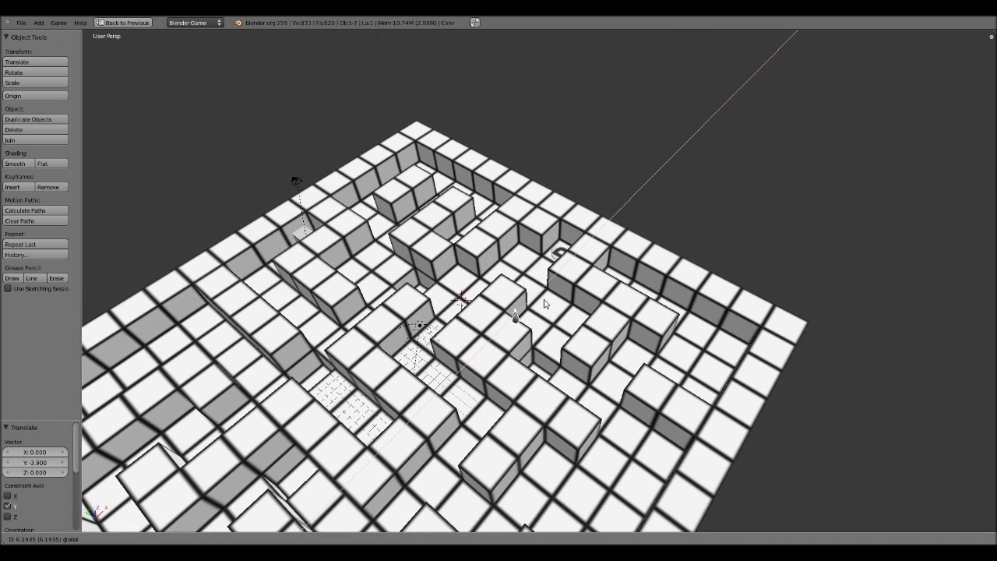
{"action": "left_click", "coordinate": [544, 300]}
{"action": "key", "text": "g"}
{"action": "key", "text": "z"}
{"action": "left_click", "coordinate": [524, 346]}
Step: Position the cone in the pit's corner, moving it 1.842 units along X and 0.269 units along Y
{"action": "middle_click_drag", "start_coordinate": [524, 346], "coordinate": [319, 316]}
{"action": "scroll", "coordinate": [318, 315], "scroll_direction": "up", "scroll_amount": 6}
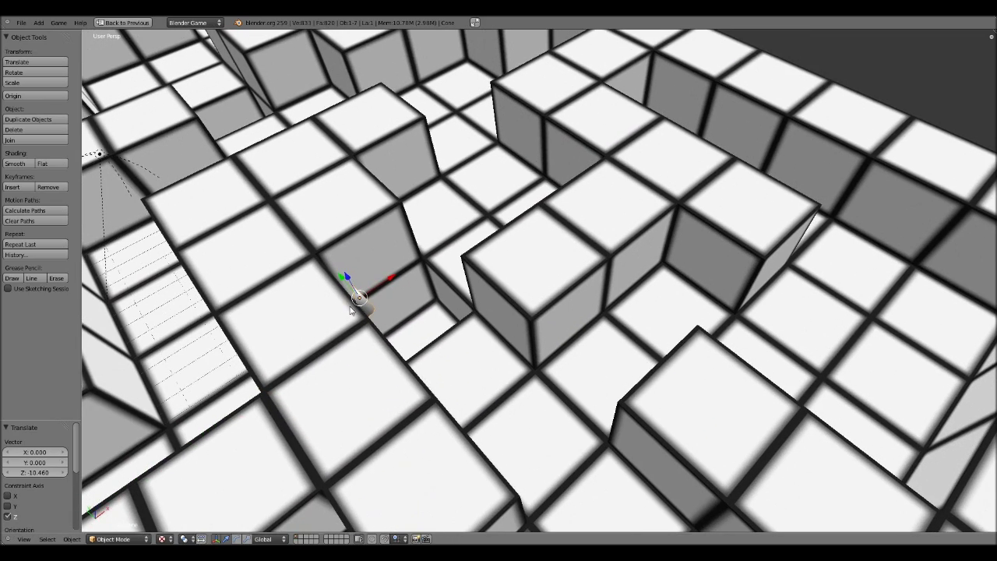
{"action": "scroll", "coordinate": [351, 310], "scroll_direction": "down", "scroll_amount": 1}
{"action": "scroll", "coordinate": [366, 288], "scroll_direction": "up", "scroll_amount": 1}
{"action": "left_click_drag", "start_coordinate": [385, 285], "coordinate": [392, 315]}
{"action": "middle_click_drag", "start_coordinate": [395, 251], "coordinate": [465, 322], "text": "shift"}
{"action": "left_click_drag", "start_coordinate": [492, 375], "coordinate": [520, 357]}
{"action": "left_click_drag", "start_coordinate": [474, 359], "coordinate": [471, 356]}
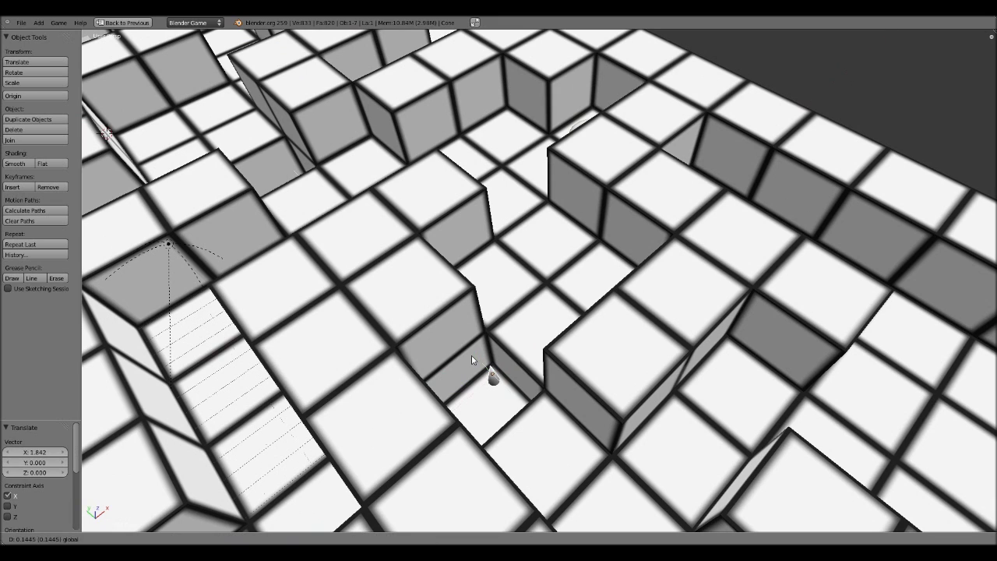
{"action": "key", "text": "y"}
{"action": "left_click", "coordinate": [540, 353]}
Step: Duplicate the cone and place the copy -0.808 units along X
{"action": "key", "text": "shift+d"}
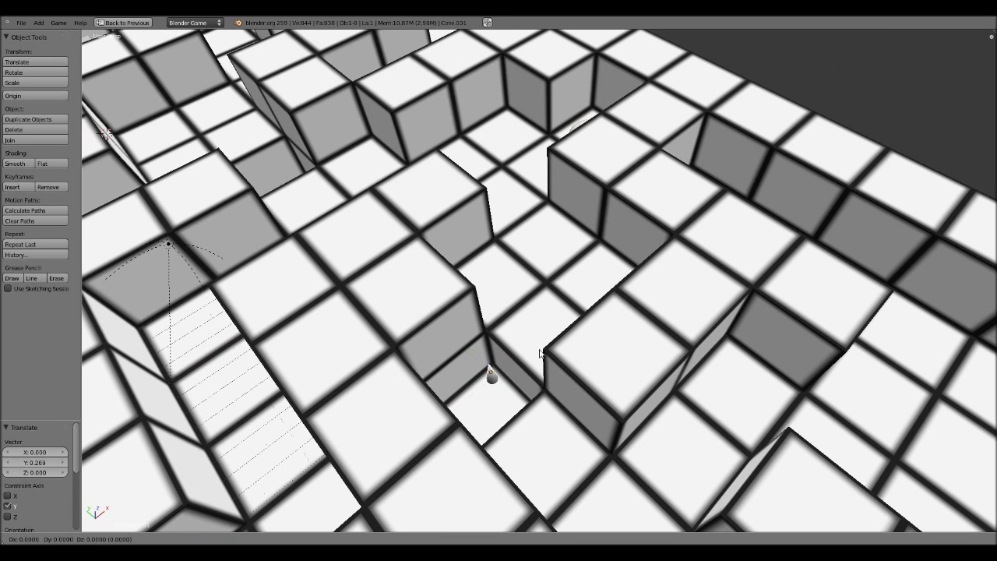
{"action": "key", "text": "x"}
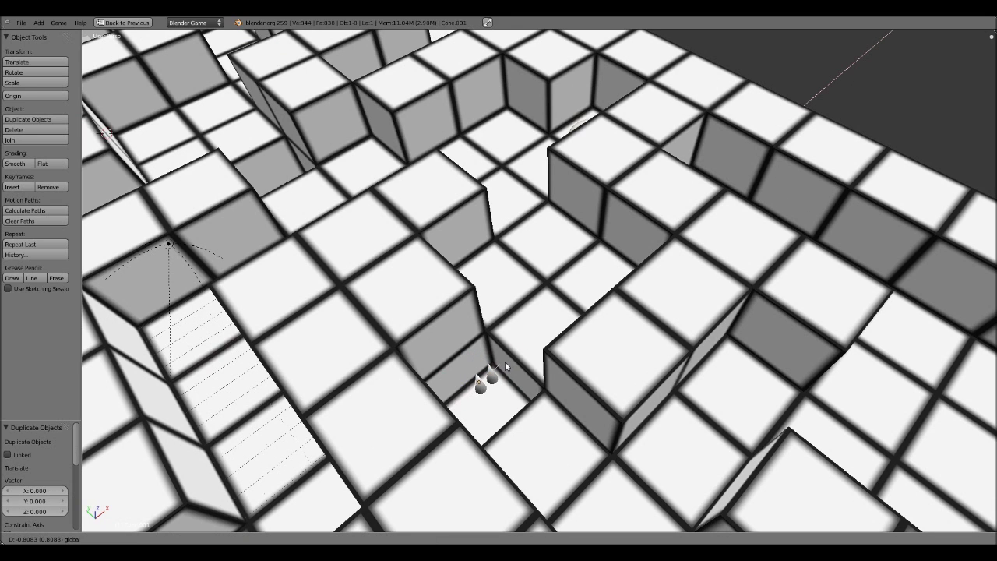
{"action": "left_click", "coordinate": [505, 362]}
Step: Switch to wireframe, select both cones and duplicate them -1.729 units along X to make a row of four
{"action": "right_click", "coordinate": [494, 377], "text": "shift"}
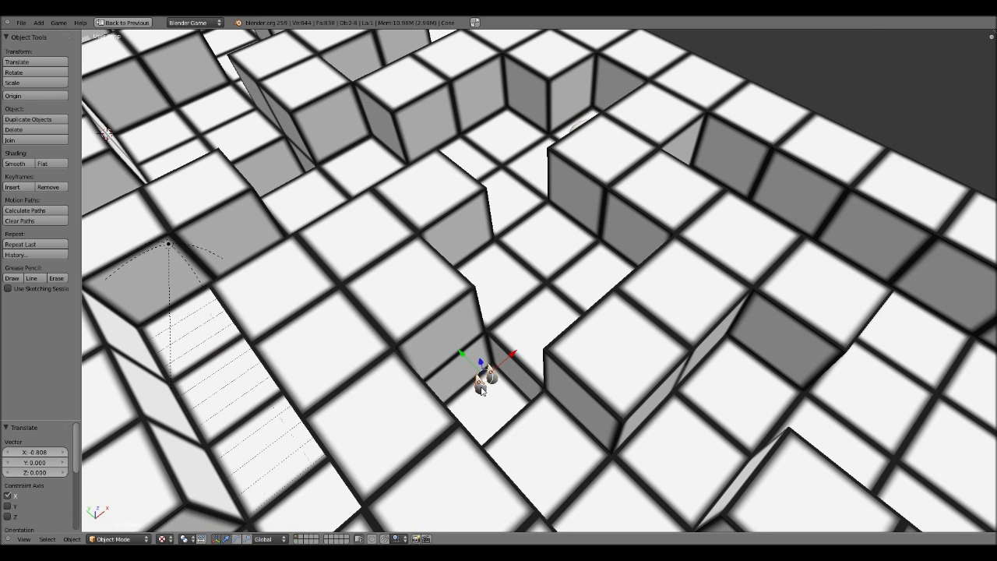
{"action": "right_click", "coordinate": [480, 387], "text": "shift"}
{"action": "left_click", "coordinate": [480, 386]}
{"action": "key", "text": "z"}
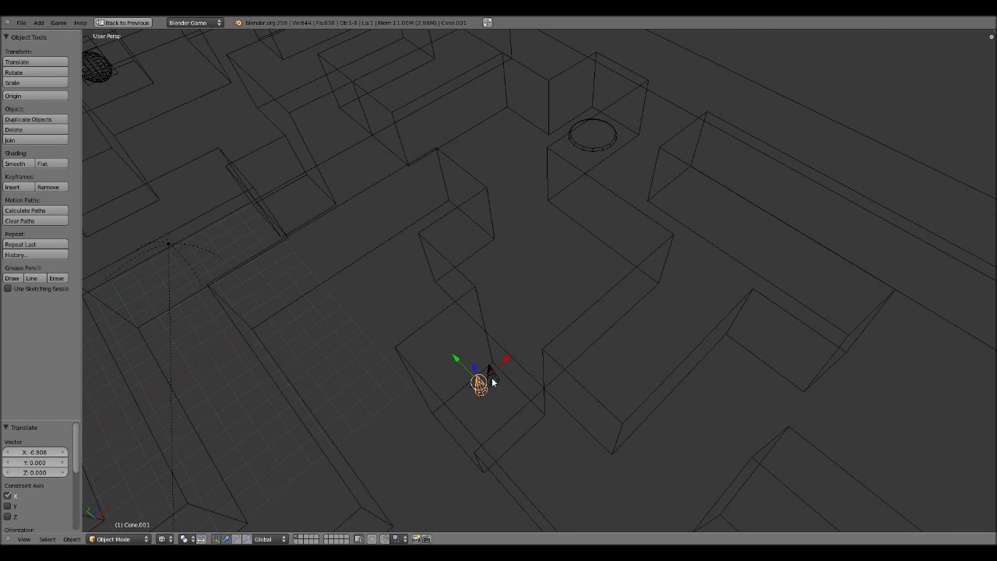
{"action": "right_click", "coordinate": [493, 381], "text": "shift"}
{"action": "key", "text": "shift+d"}
{"action": "key", "text": "x"}
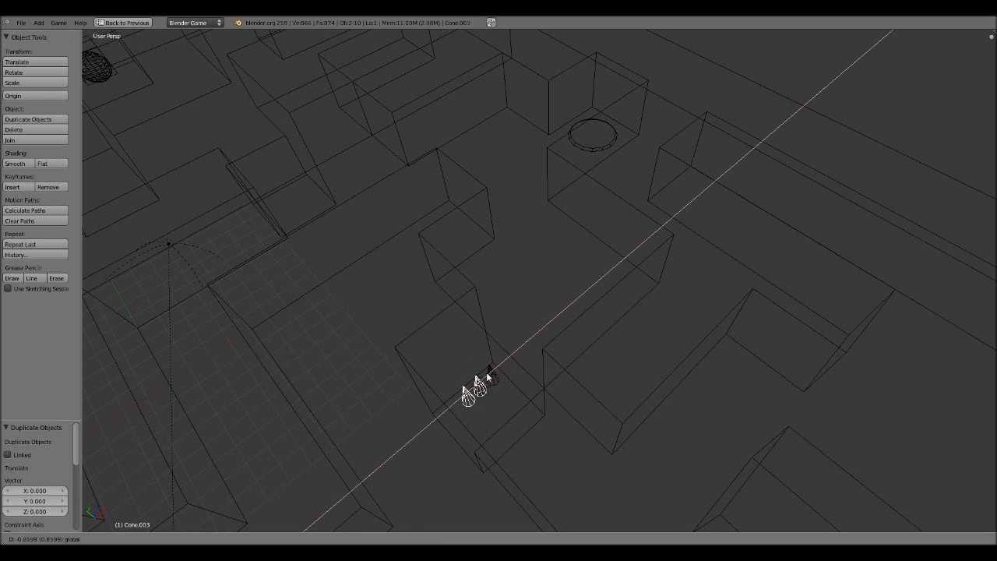
{"action": "left_click", "coordinate": [481, 387]}
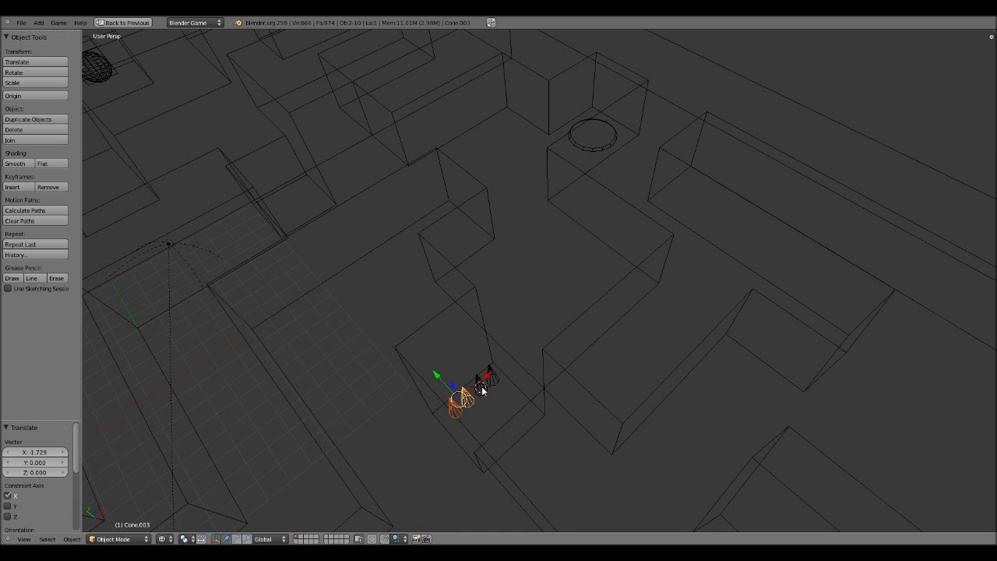
Step: Select all four cones and duplicate the row -0.944 units along Y
{"action": "right_click", "coordinate": [482, 388], "text": "shift"}
{"action": "right_click", "coordinate": [483, 388], "text": "shift"}
{"action": "right_click", "coordinate": [493, 380], "text": "shift"}
{"action": "right_click", "coordinate": [494, 380], "text": "shift"}
{"action": "key", "text": "shift+d"}
{"action": "key", "text": "x"}
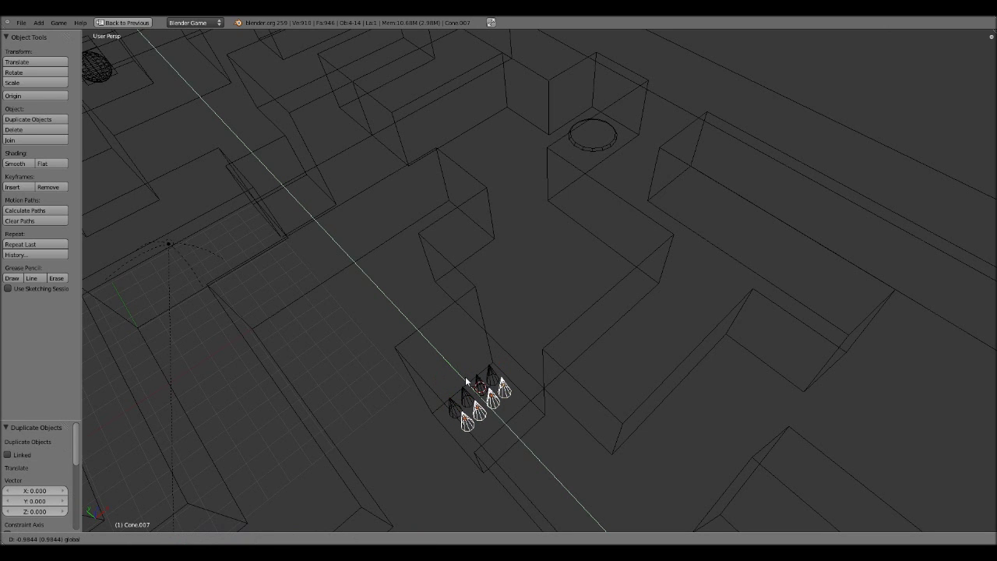
{"action": "left_click", "coordinate": [465, 381]}
Step: Add the original cone in the first row to the selection of duplicated cones
{"action": "right_click", "coordinate": [490, 381], "text": "shift"}
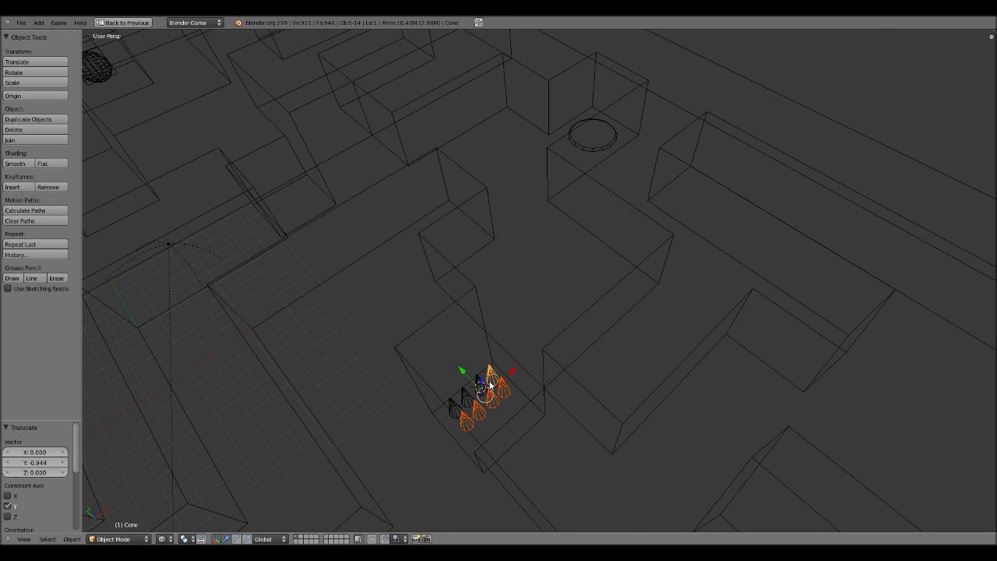